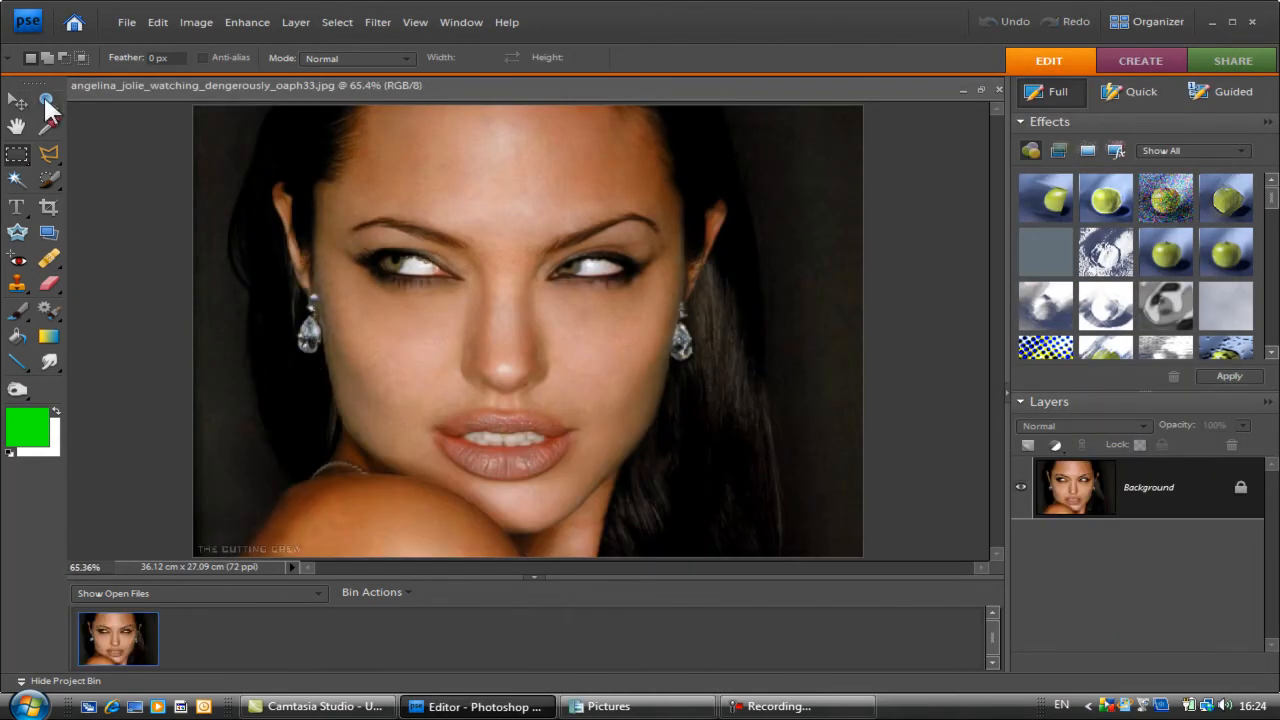
- Dodge the iris and pupil of the image's left eye to white, using the Shadows range at 100% exposure
left_click(46, 99)
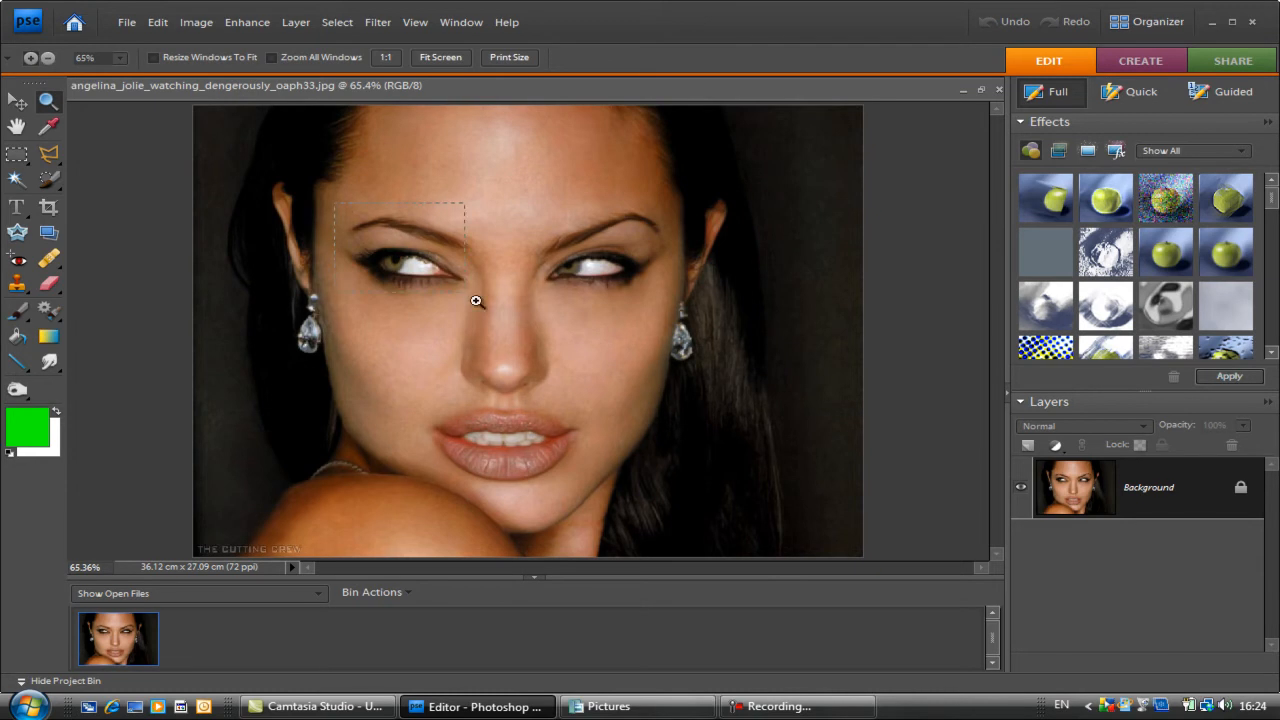
left_click_drag(542, 352, 542, 352)
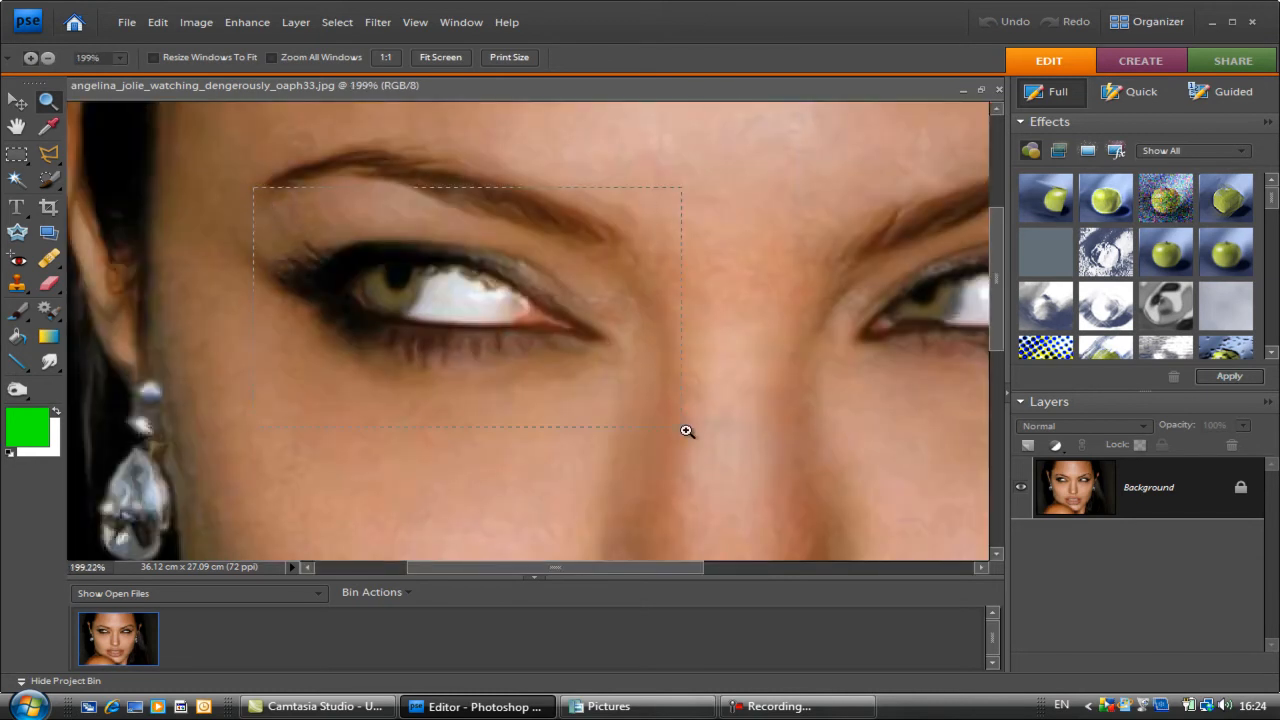
left_click_drag(717, 447, 720, 448)
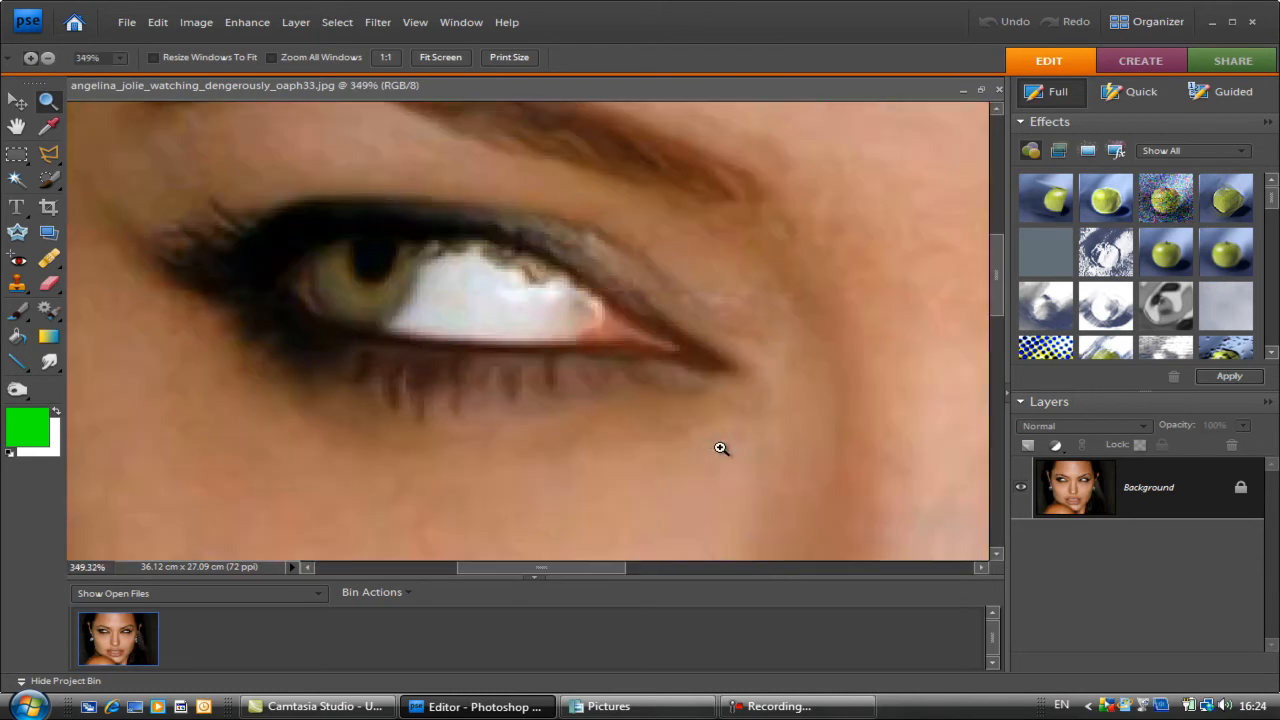
left_click(29, 395)
left_click(72, 410)
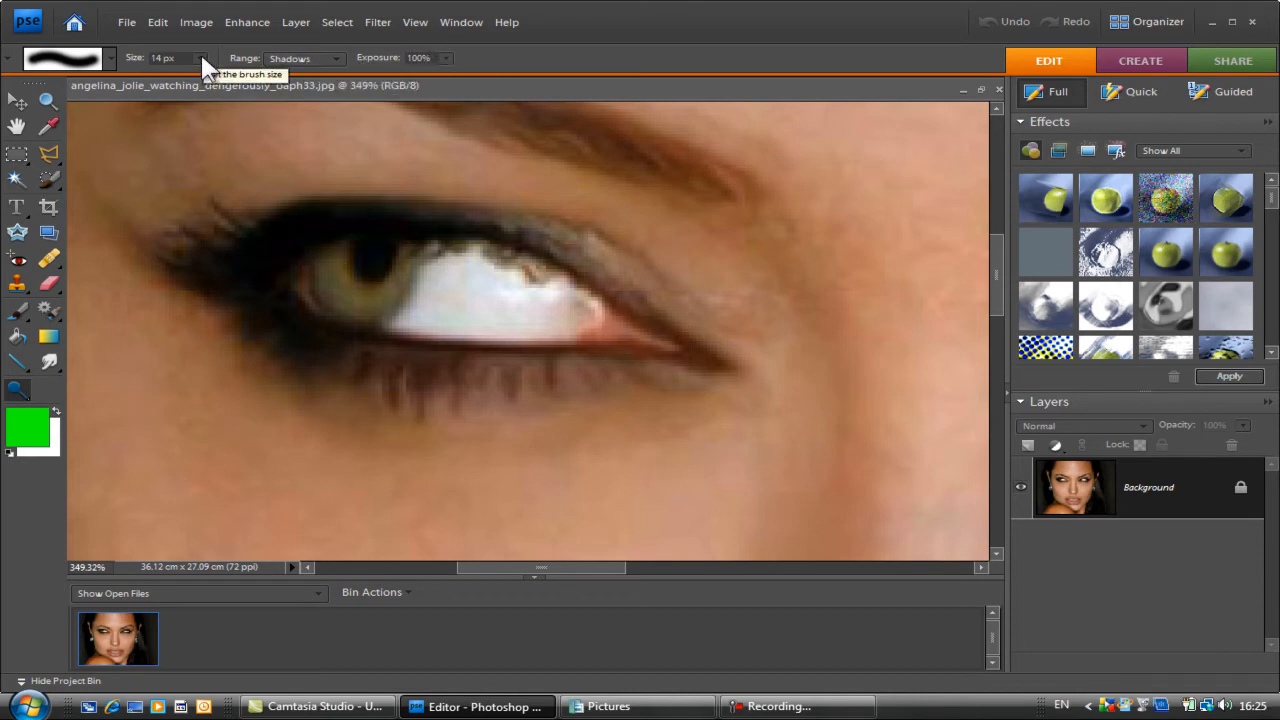
left_click_drag(201, 71, 206, 71)
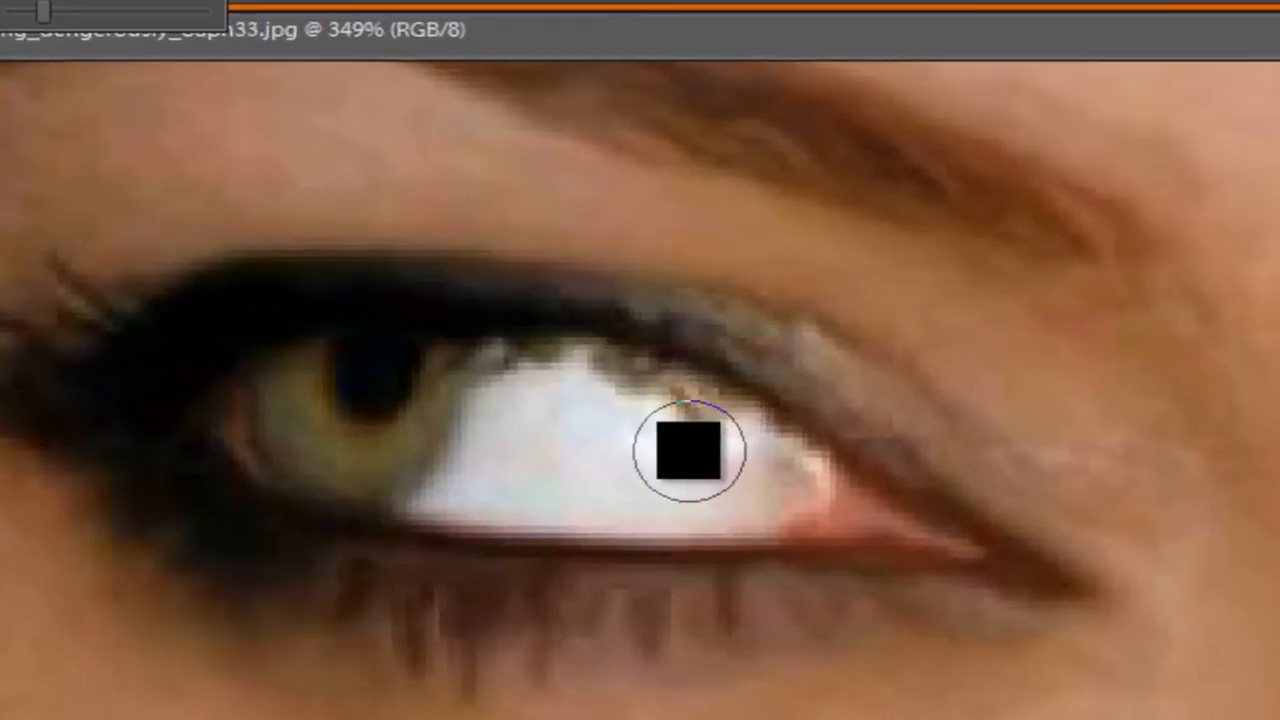
mouse_move(689, 450)
left_mouse_down()
mouse_move(647, 430)
mouse_move(711, 478)
mouse_move(568, 415)
mouse_move(451, 411)
mouse_move(428, 395)
mouse_move(341, 399)
mouse_move(354, 429)
mouse_move(319, 428)
mouse_move(370, 445)
mouse_move(529, 444)
mouse_move(619, 466)
mouse_move(563, 478)
mouse_move(749, 483)
mouse_move(571, 474)
mouse_move(600, 476)
mouse_move(445, 440)
mouse_move(428, 417)
mouse_move(583, 425)
mouse_move(761, 479)
mouse_move(465, 406)
mouse_move(543, 414)
mouse_move(571, 421)
mouse_move(468, 425)
left_mouse_up()
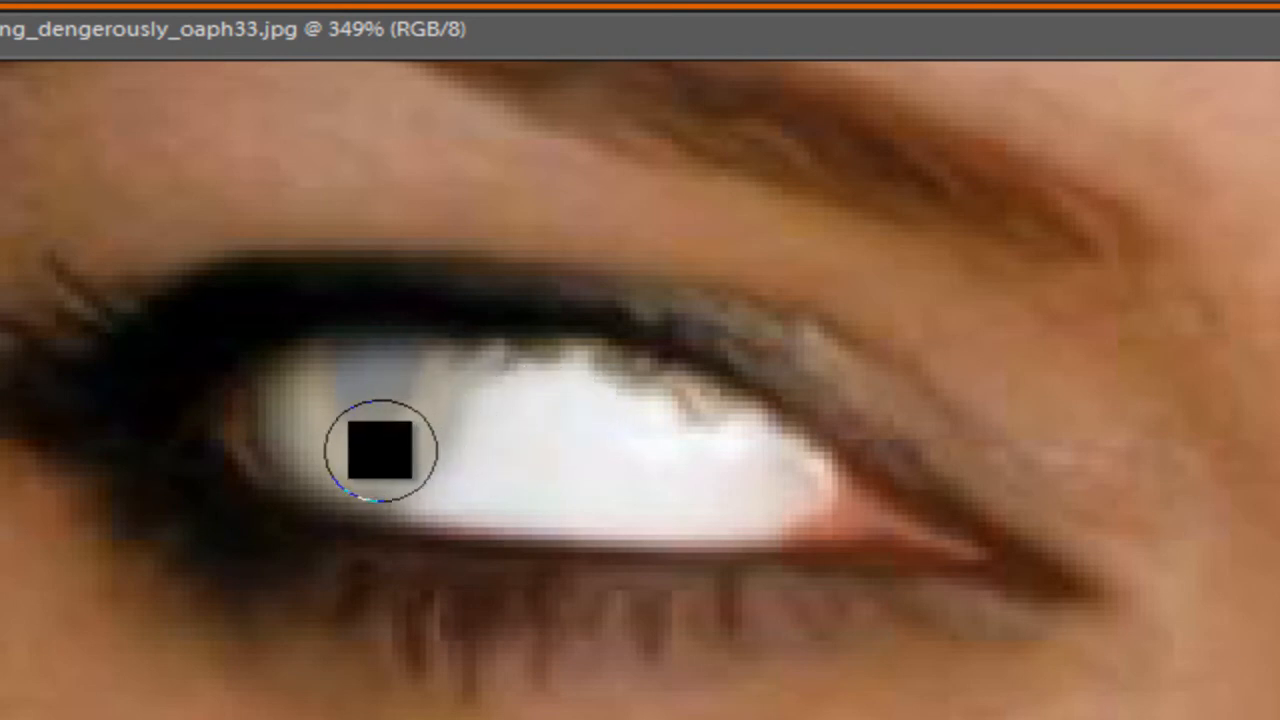
mouse_move(403, 410)
left_mouse_down()
mouse_move(431, 385)
mouse_move(391, 462)
mouse_move(399, 417)
mouse_move(398, 440)
mouse_move(361, 427)
mouse_move(367, 398)
mouse_move(403, 383)
mouse_move(376, 395)
mouse_move(397, 401)
mouse_move(371, 455)
mouse_move(351, 436)
mouse_move(423, 389)
mouse_move(425, 421)
mouse_move(392, 402)
mouse_move(341, 403)
mouse_move(377, 424)
mouse_move(369, 448)
mouse_move(305, 404)
mouse_move(415, 398)
mouse_move(418, 444)
mouse_move(405, 460)
mouse_move(515, 466)
mouse_move(527, 421)
mouse_move(463, 387)
mouse_move(495, 389)
mouse_move(513, 441)
mouse_move(476, 459)
mouse_move(379, 445)
mouse_move(369, 419)
mouse_move(320, 405)
left_mouse_up()
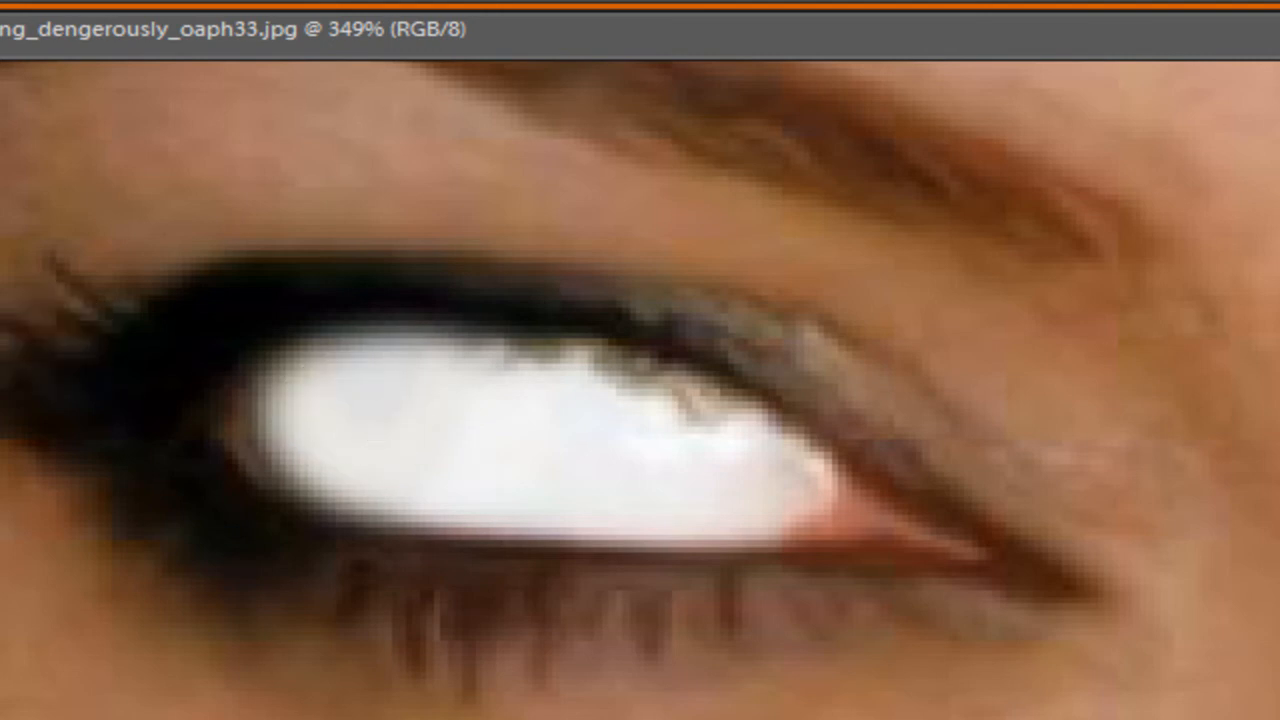
- Dodge the iris and pupil of the image's right eye toward white with the same Shadows settings
left_click(219, 296, "alt")
left_click(219, 296, "alt")
left_click(219, 296, "alt")
left_click(219, 296, "alt")
left_click(219, 296, "alt")
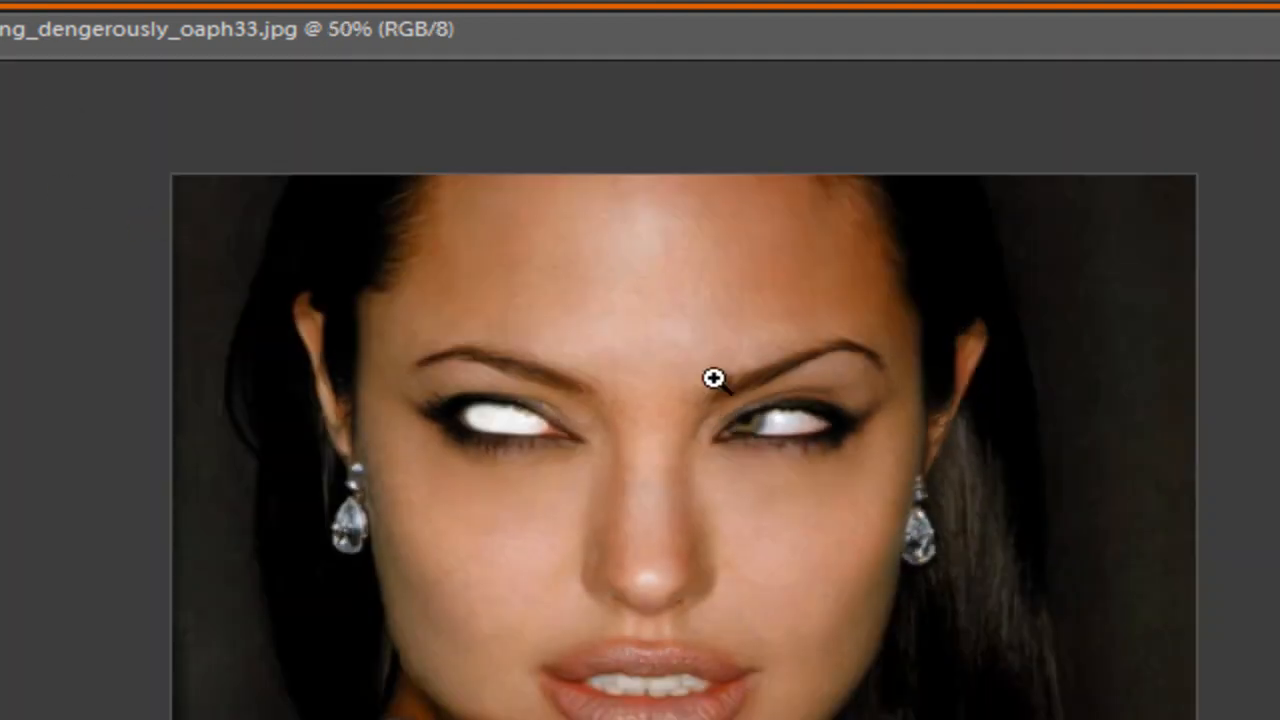
left_click_drag(909, 483, 730, 390)
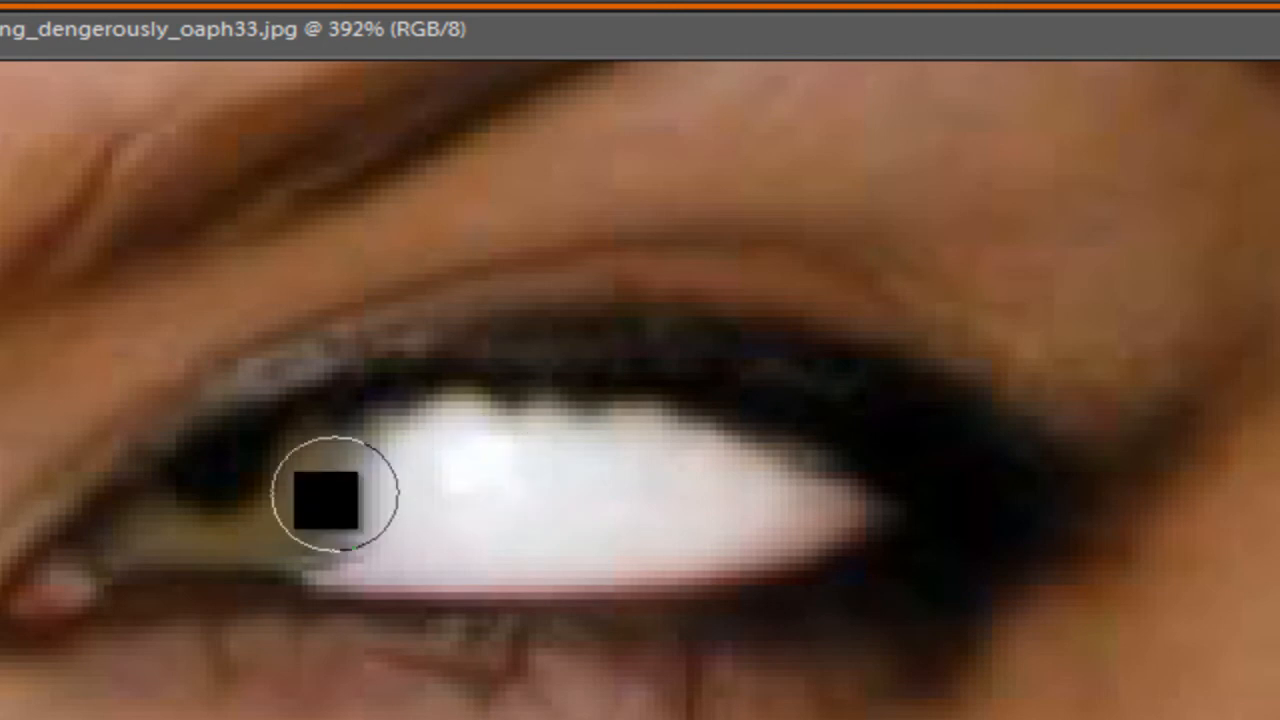
mouse_move(283, 505)
left_mouse_down()
mouse_move(355, 490)
mouse_move(289, 488)
left_mouse_up()
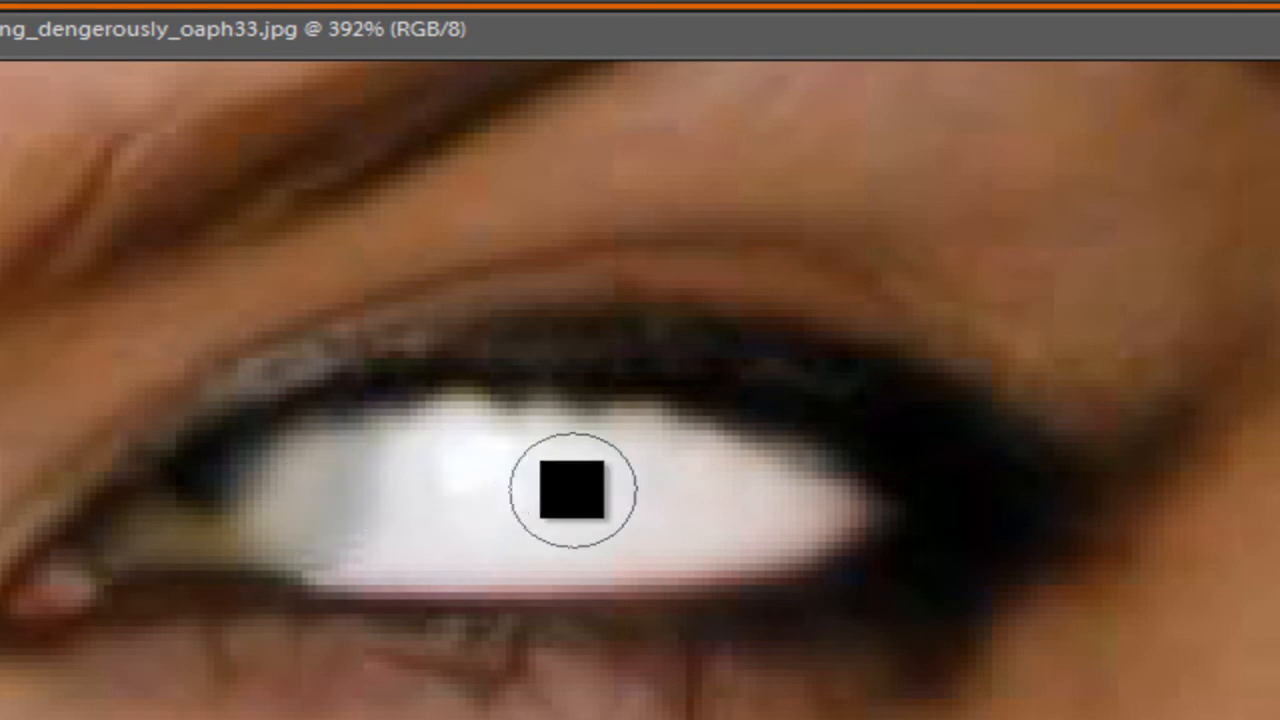
- Reduce the Dodge brush to 12 px and whiten the remaining inner corner of the right eye
left_click(24, 2)
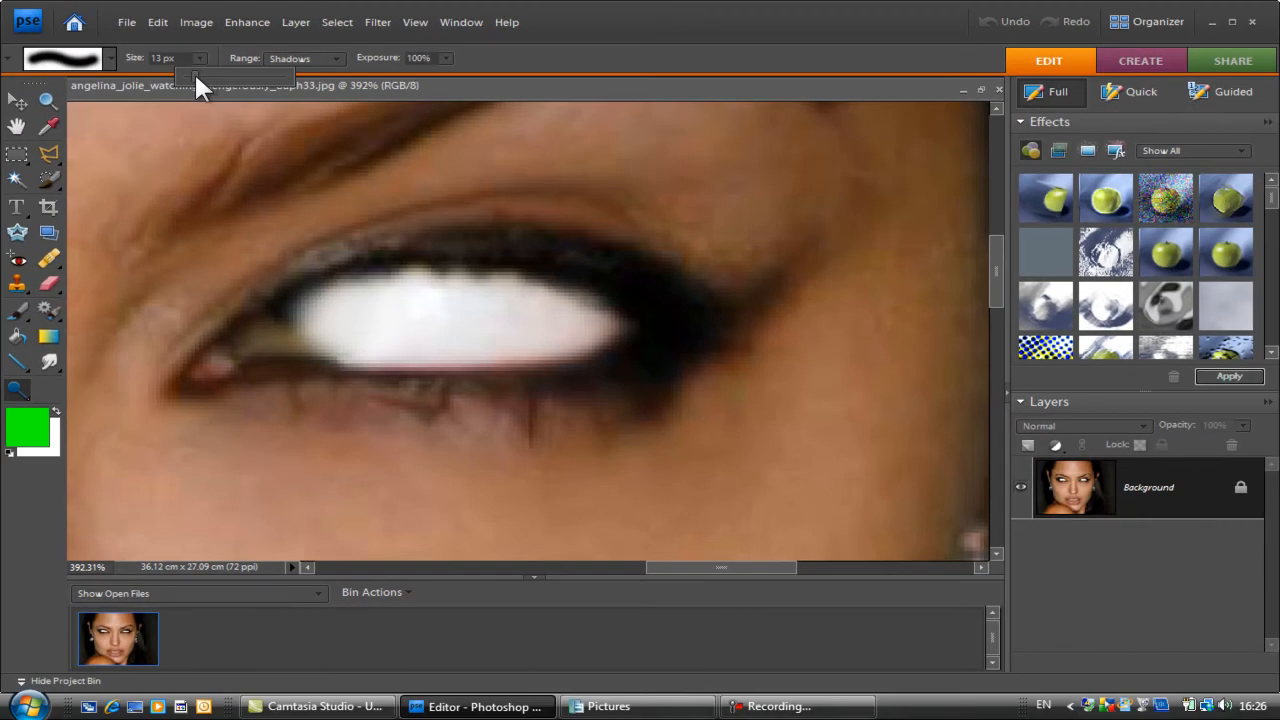
left_click_drag(194, 72, 191, 72)
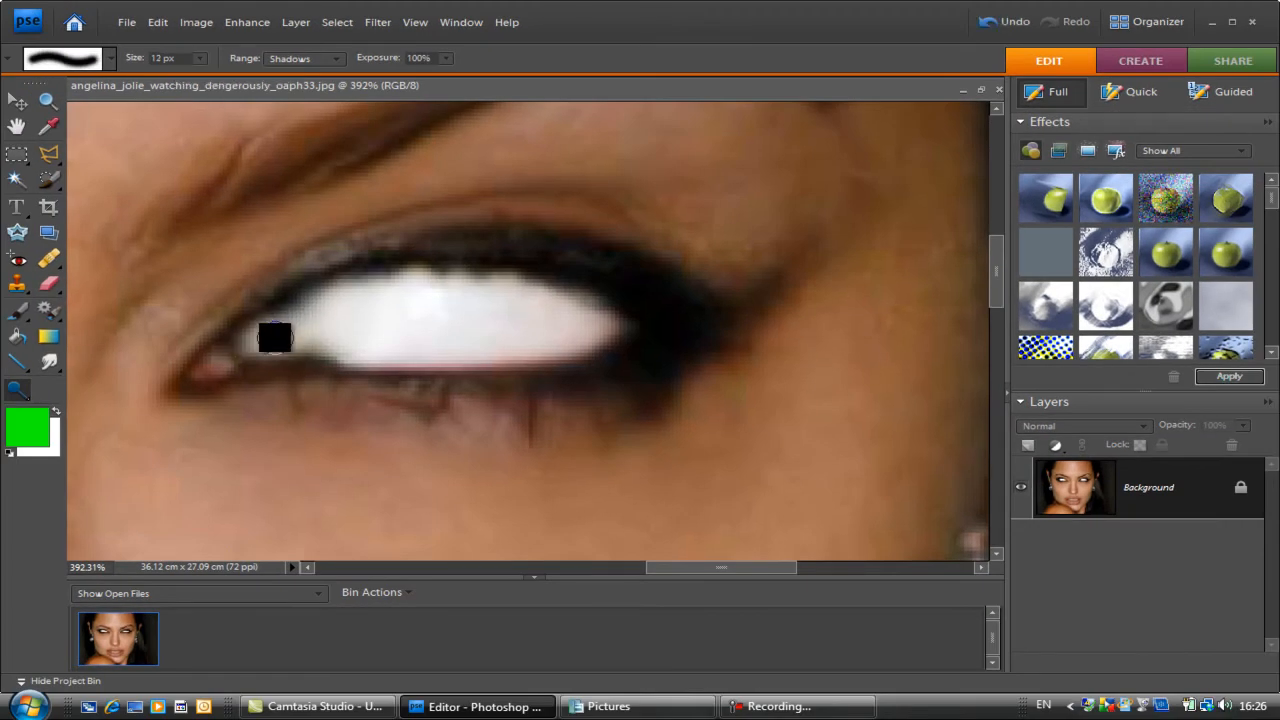
left_click_drag(299, 328, 301, 314)
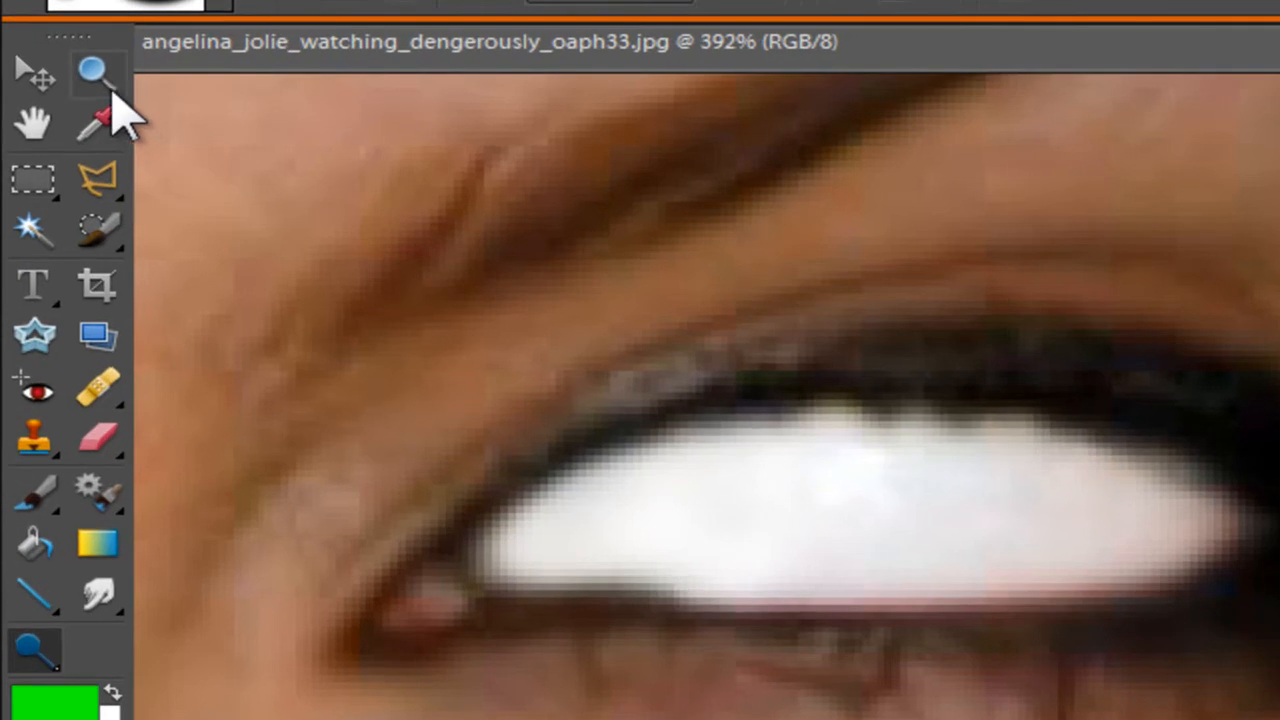
- Darken the lids and lashes around the image's left eye with the Burn tool at 48 px, Midtones, 45% exposure
left_click(424, 268)
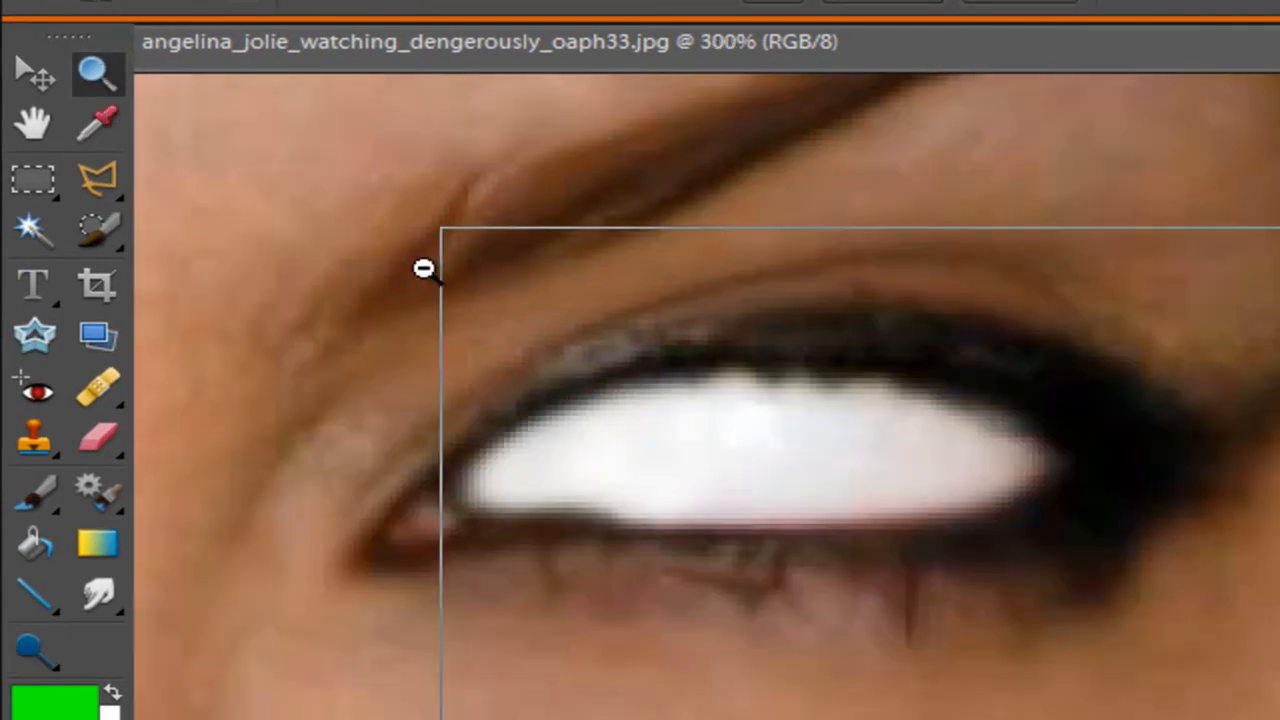
left_click(424, 268)
left_click(424, 268)
left_click(424, 268)
left_click(424, 268)
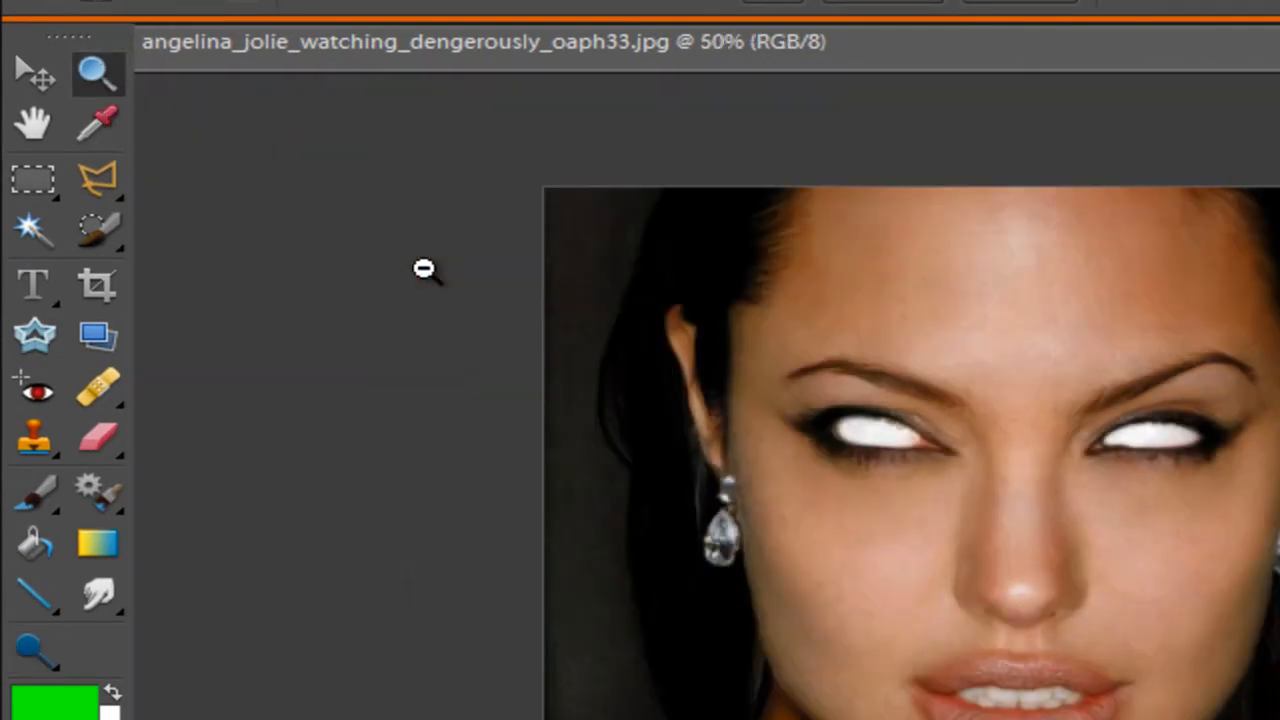
left_click(891, 428)
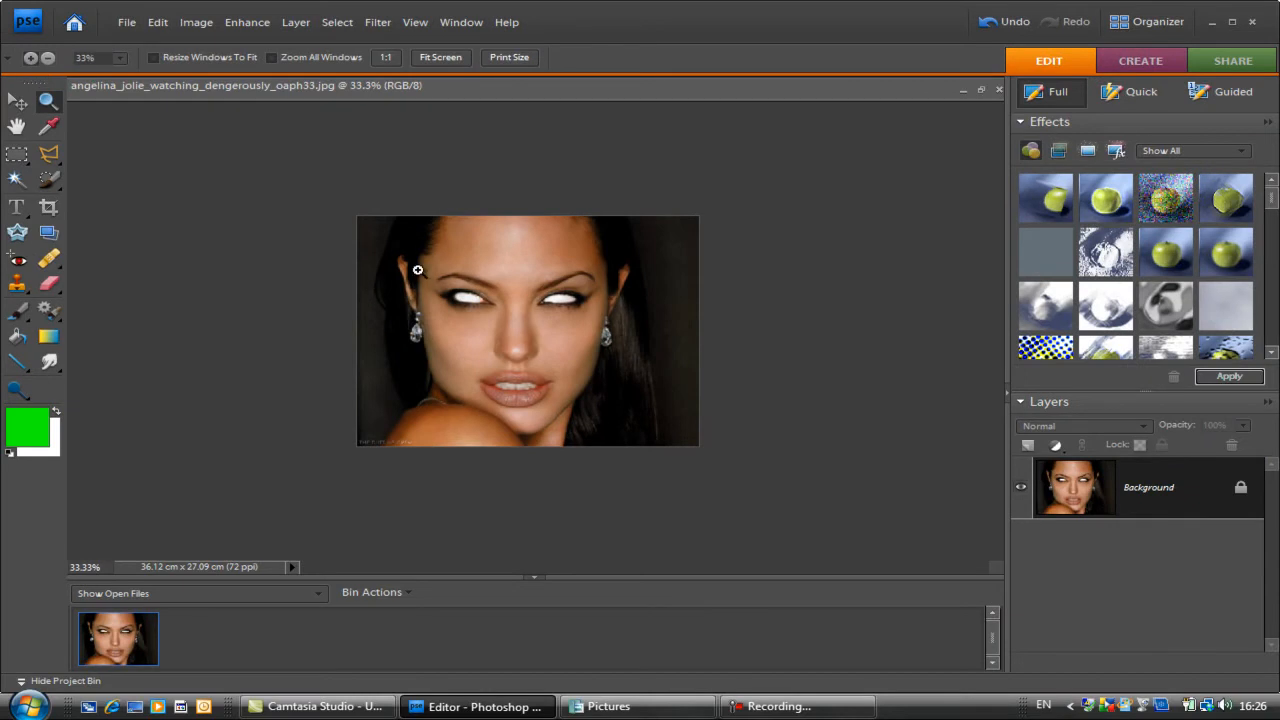
left_click_drag(540, 343, 540, 343)
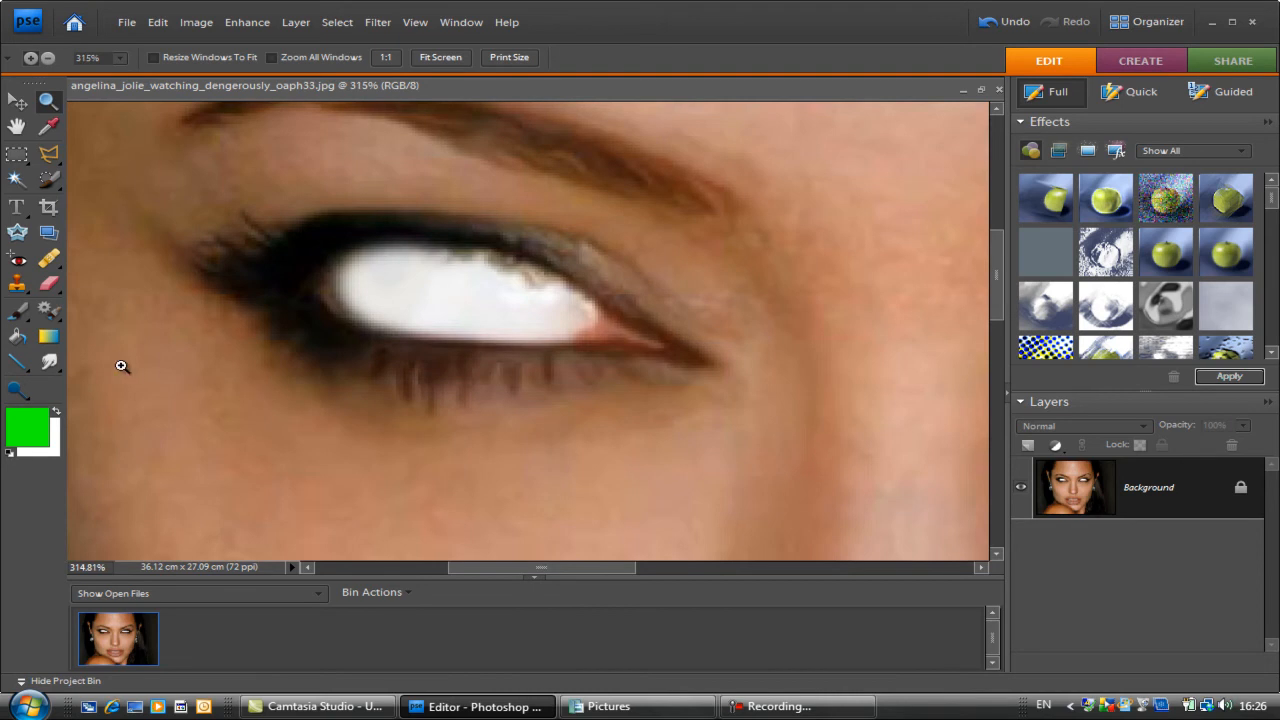
left_click_drag(14, 391, 91, 437)
left_click(91, 437)
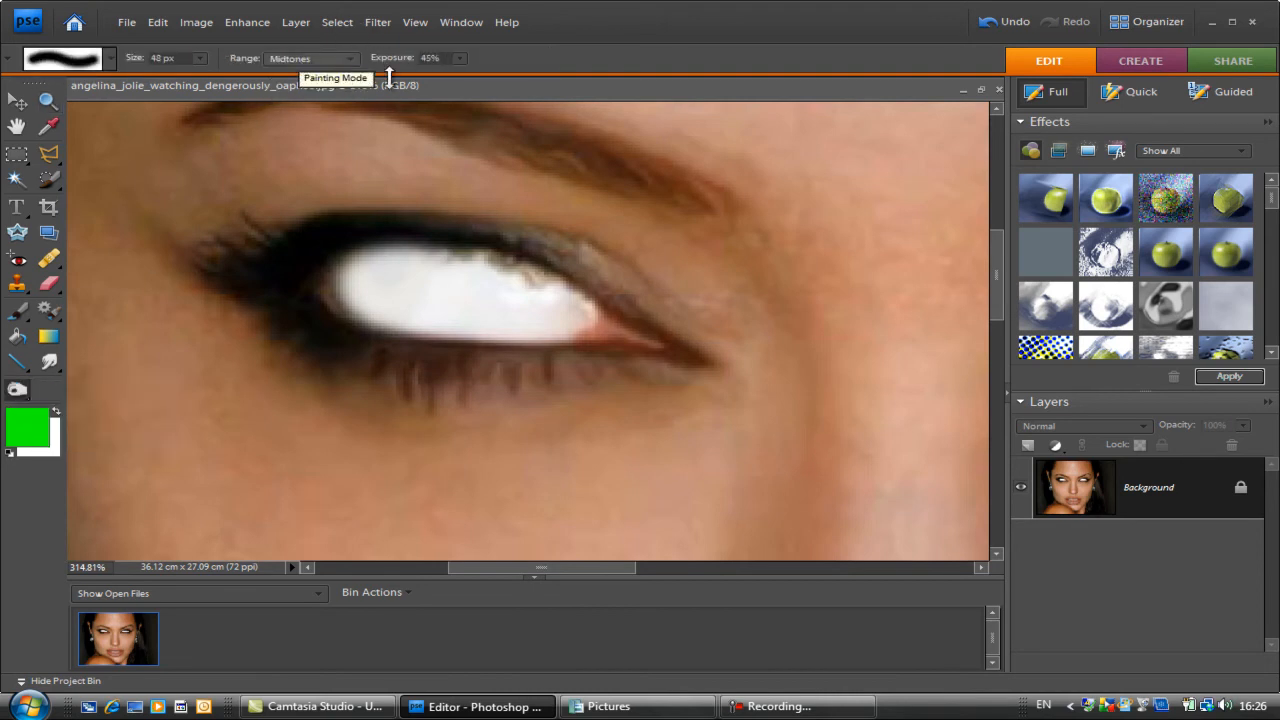
mouse_move(471, 323)
left_mouse_down()
mouse_move(589, 402)
mouse_move(666, 383)
mouse_move(531, 398)
mouse_move(558, 386)
mouse_move(442, 390)
mouse_move(490, 390)
mouse_move(342, 367)
mouse_move(281, 310)
mouse_move(324, 351)
mouse_move(253, 253)
mouse_move(390, 209)
mouse_move(309, 222)
mouse_move(530, 252)
mouse_move(605, 287)
mouse_move(584, 273)
mouse_move(614, 311)
mouse_move(680, 329)
mouse_move(709, 361)
mouse_move(533, 384)
mouse_move(437, 374)
mouse_move(329, 306)
mouse_move(372, 291)
mouse_move(345, 278)
mouse_move(489, 297)
mouse_move(397, 262)
mouse_move(359, 230)
mouse_move(491, 246)
mouse_move(504, 272)
mouse_move(506, 259)
mouse_move(527, 260)
mouse_move(604, 292)
mouse_move(645, 330)
mouse_move(588, 352)
left_mouse_up()
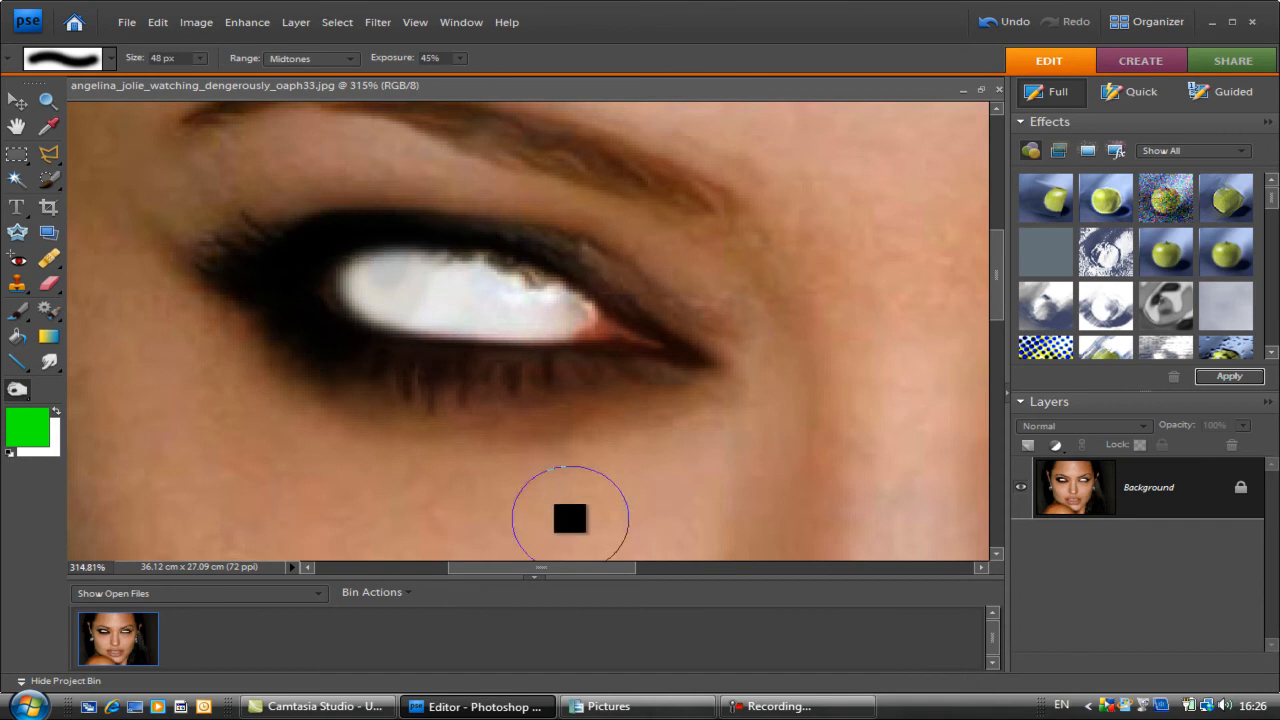
- Burn the lids and surrounding skin of the image's right eye to create dark eye shadow
left_click_drag(556, 567, 721, 595)
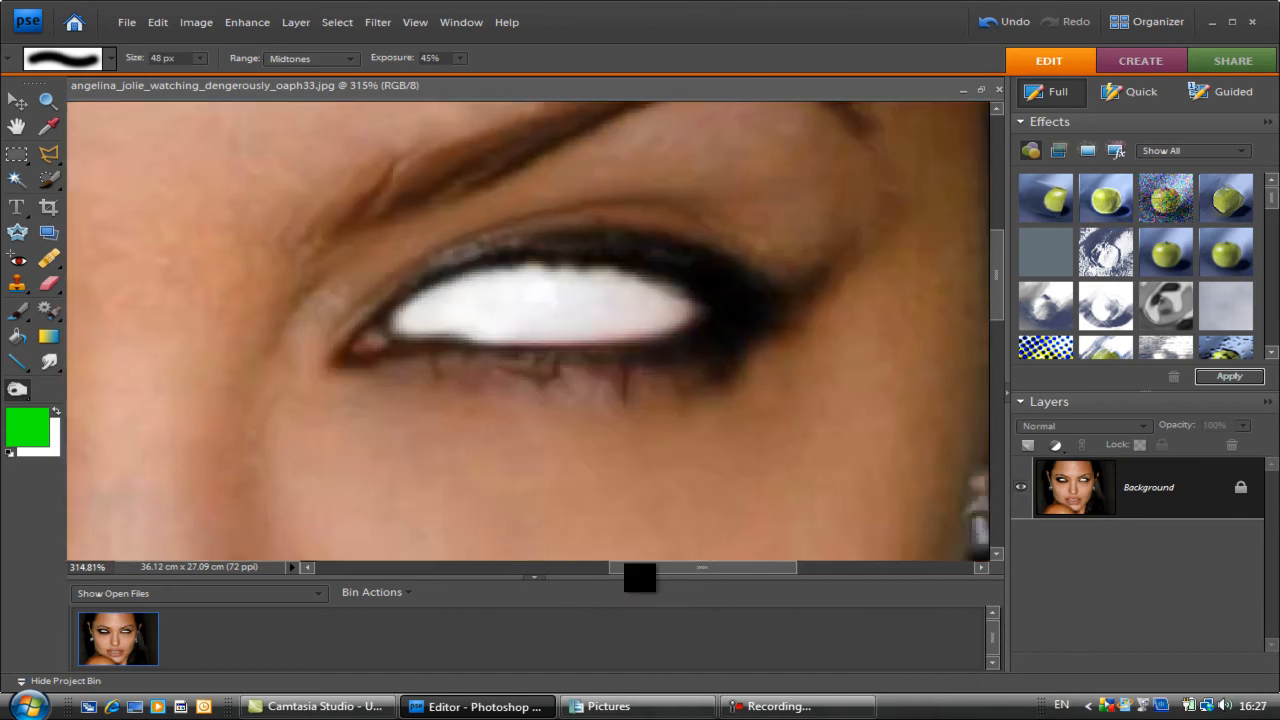
mouse_move(369, 402)
left_mouse_down()
mouse_move(423, 382)
mouse_move(379, 359)
mouse_move(590, 388)
mouse_move(646, 372)
left_mouse_up()
mouse_move(765, 315)
left_mouse_down()
mouse_move(617, 237)
mouse_move(460, 257)
mouse_move(479, 266)
mouse_move(414, 329)
mouse_move(649, 313)
mouse_move(534, 303)
mouse_move(408, 336)
mouse_move(361, 328)
mouse_move(363, 293)
mouse_move(327, 303)
mouse_move(364, 252)
mouse_move(517, 161)
mouse_move(404, 232)
mouse_move(779, 128)
mouse_move(711, 143)
mouse_move(711, 129)
mouse_move(631, 152)
mouse_move(622, 169)
mouse_move(784, 168)
mouse_move(765, 128)
mouse_move(806, 243)
mouse_move(806, 164)
mouse_move(820, 205)
mouse_move(798, 176)
mouse_move(823, 301)
mouse_move(741, 396)
mouse_move(635, 427)
mouse_move(510, 431)
mouse_move(259, 397)
mouse_move(351, 435)
mouse_move(318, 435)
mouse_move(695, 437)
mouse_move(751, 399)
mouse_move(830, 270)
mouse_move(824, 338)
mouse_move(642, 416)
mouse_move(331, 408)
mouse_move(310, 380)
mouse_move(372, 252)
mouse_move(266, 395)
left_mouse_up()
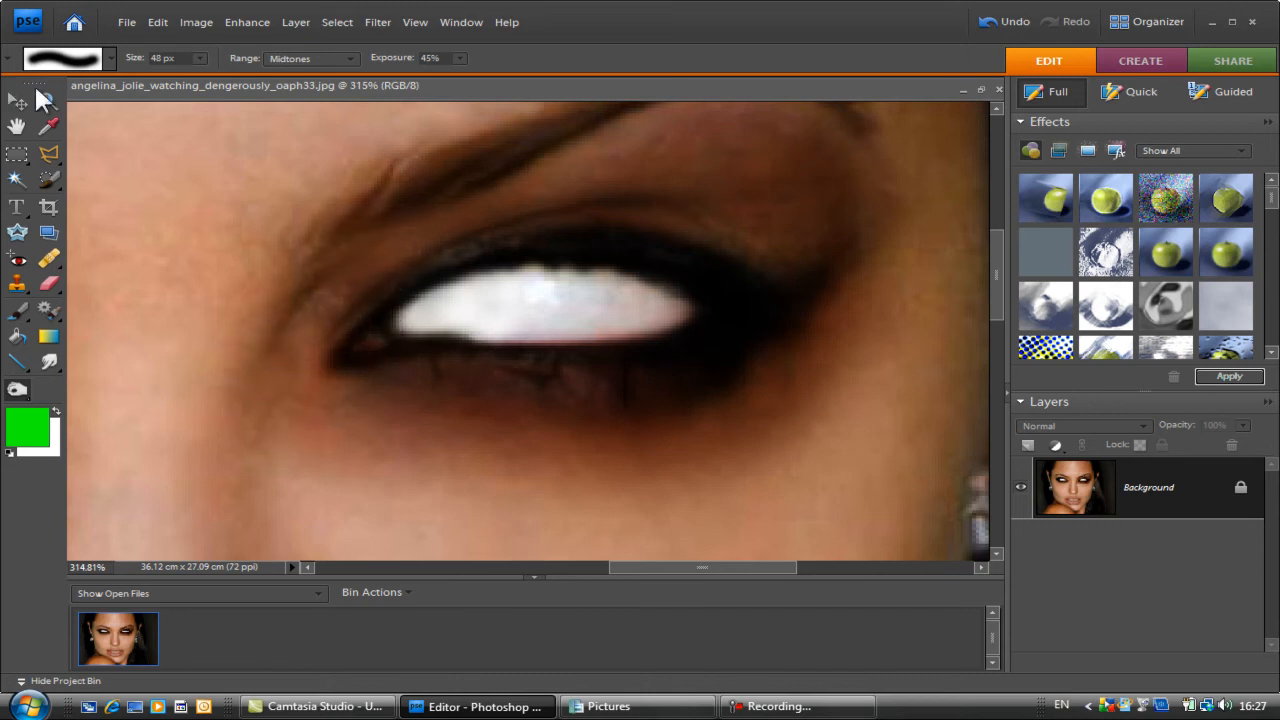
- Extend the burned shadow around the image's left eye, over the outer lid, under the eye and at the inner corner
key("z")
left_click(173, 164, "alt")
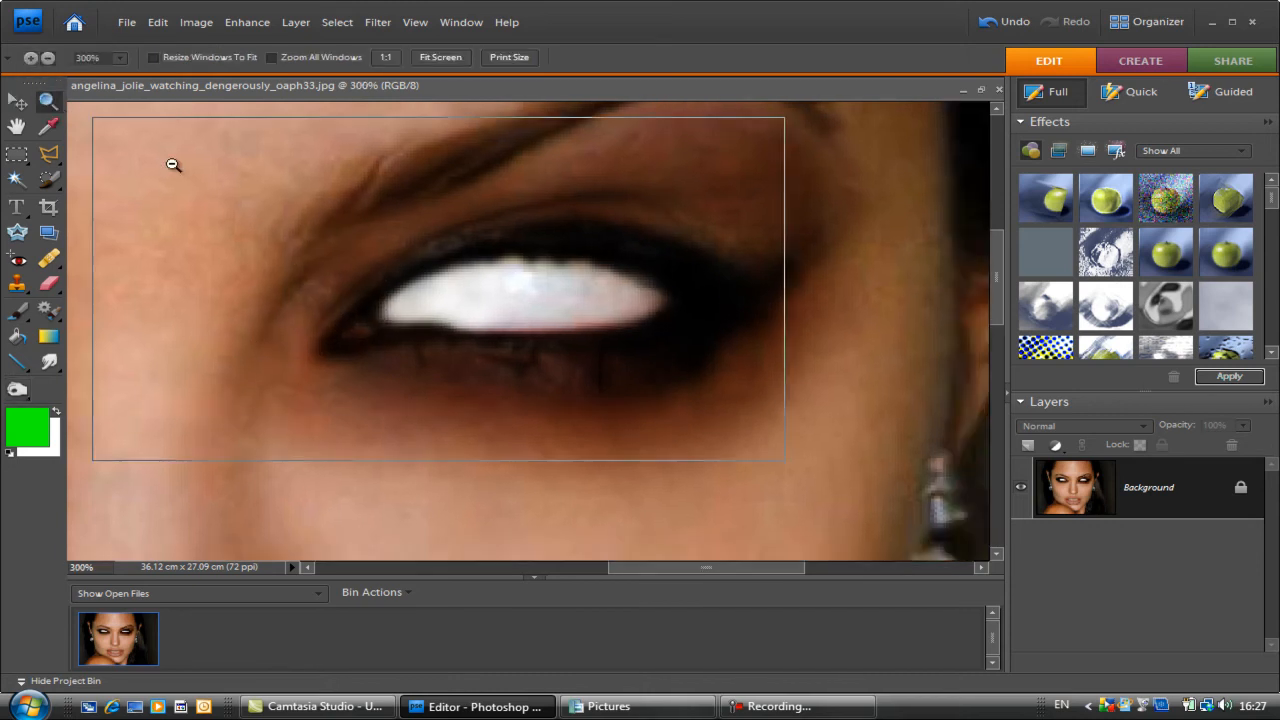
left_click_drag(718, 575, 520, 576)
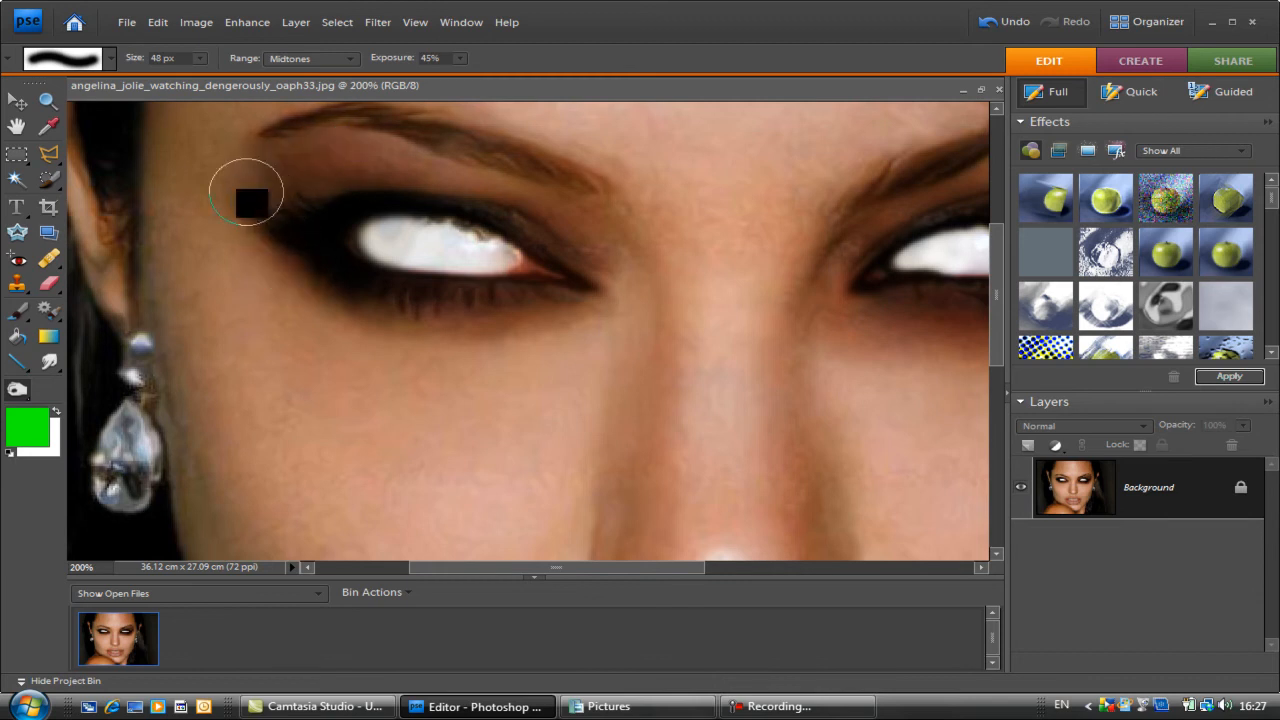
mouse_move(303, 290)
left_mouse_down()
mouse_move(314, 314)
mouse_move(451, 354)
mouse_move(551, 340)
mouse_move(360, 297)
left_mouse_up()
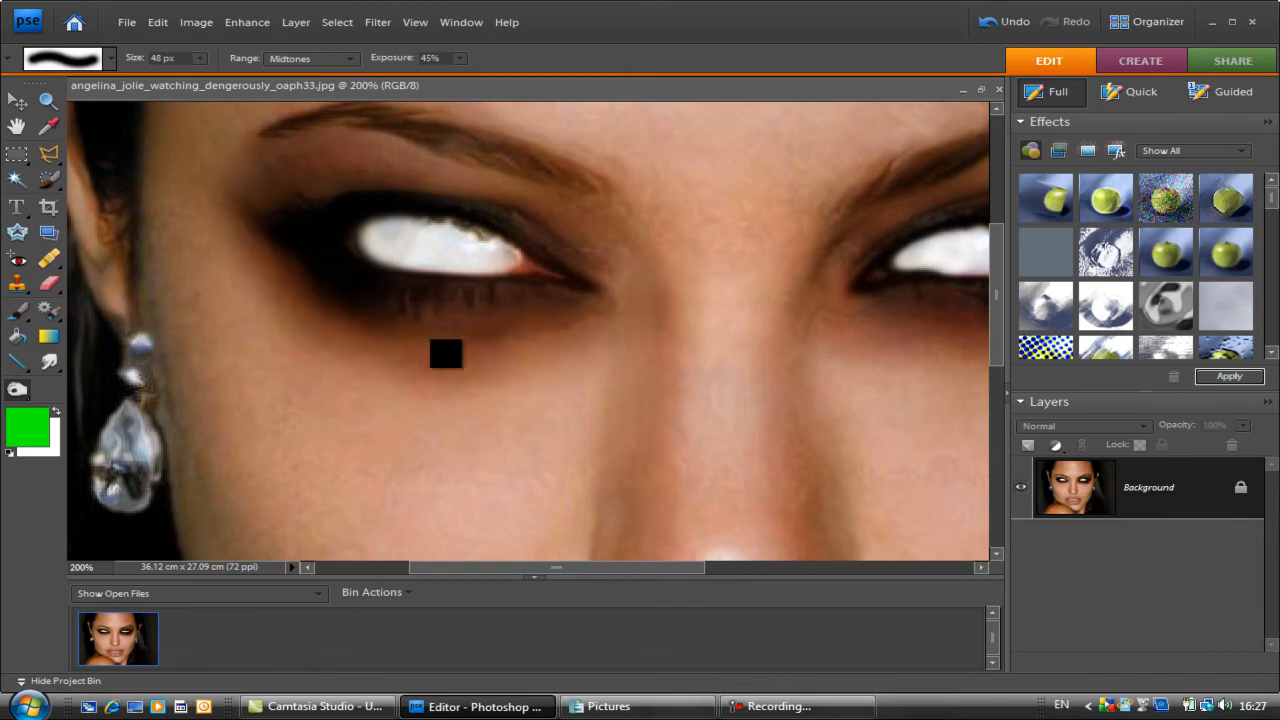
mouse_move(551, 312)
left_mouse_down()
mouse_move(598, 329)
mouse_move(616, 297)
mouse_move(598, 268)
mouse_move(630, 318)
mouse_move(613, 249)
mouse_move(628, 291)
mouse_move(616, 297)
mouse_move(533, 201)
mouse_move(617, 334)
left_mouse_up()
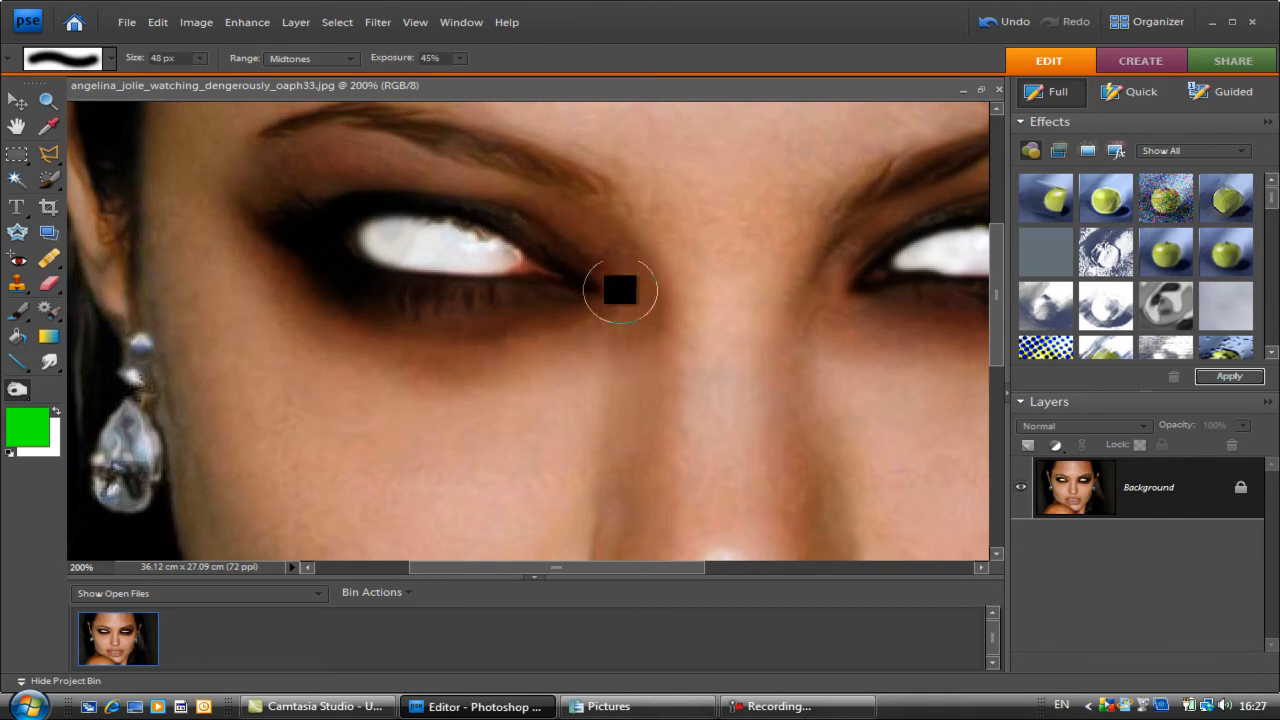
- Desaturate the skin of the face, neck and shoulder with a 210 px Sponge brush in Desaturate mode at 45% flow
left_click(47, 101)
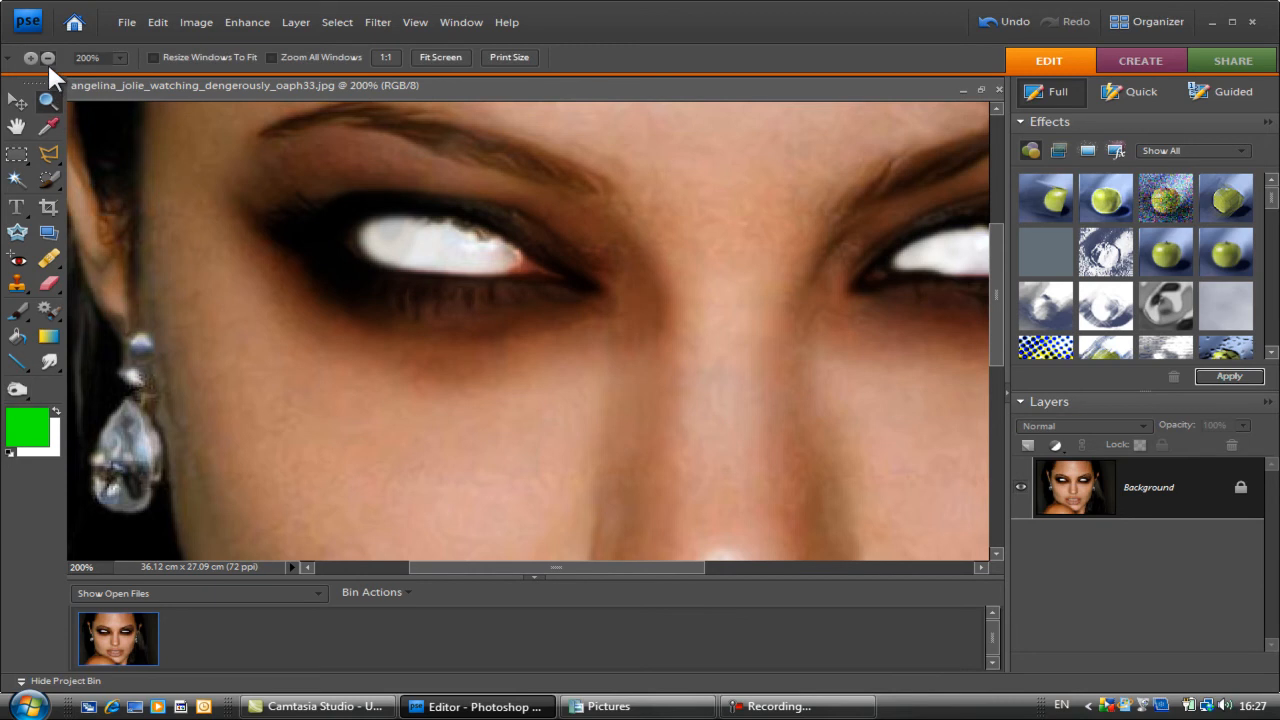
left_click(274, 231, "alt")
left_click(274, 231, "alt")
left_click(274, 231, "alt")
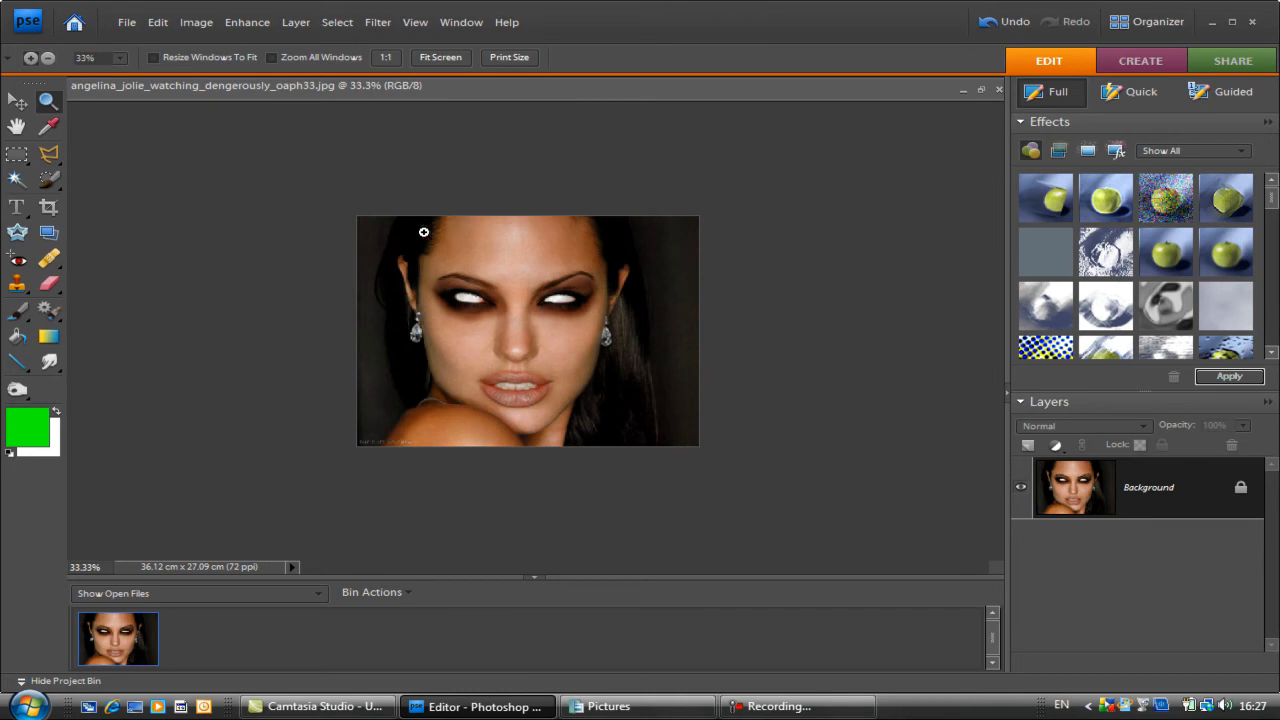
left_click(518, 316)
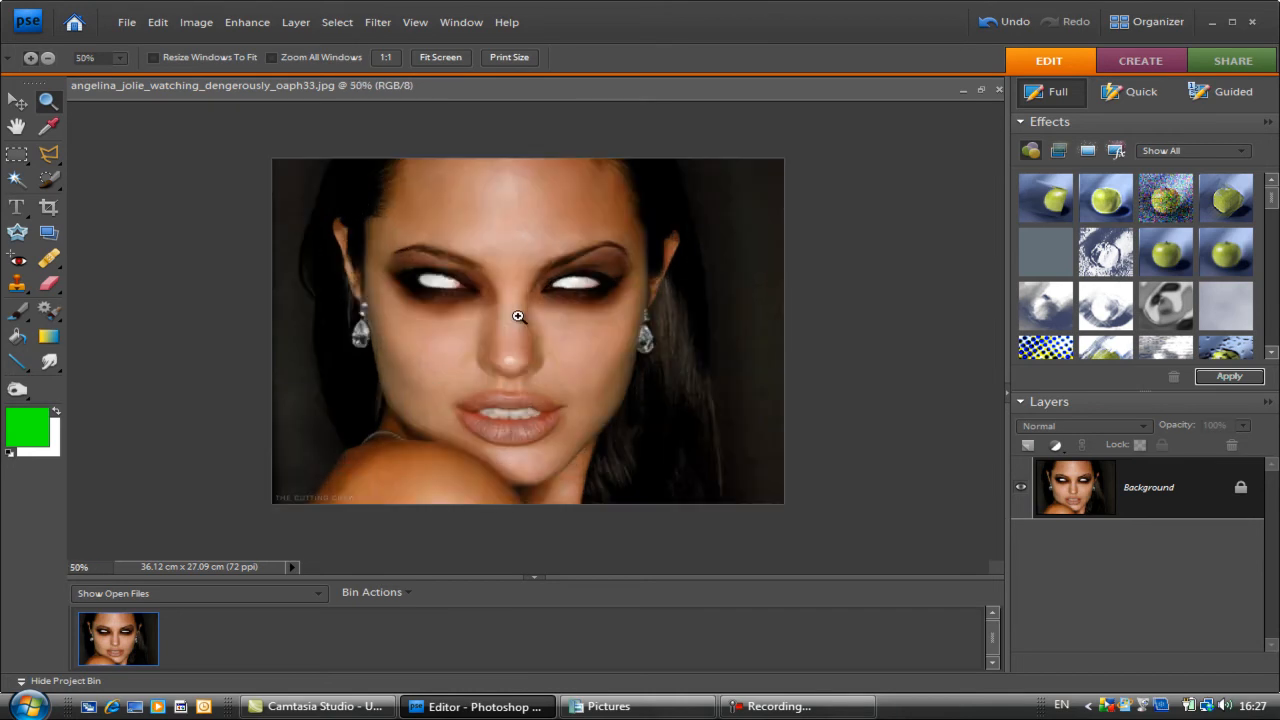
left_click(24, 388)
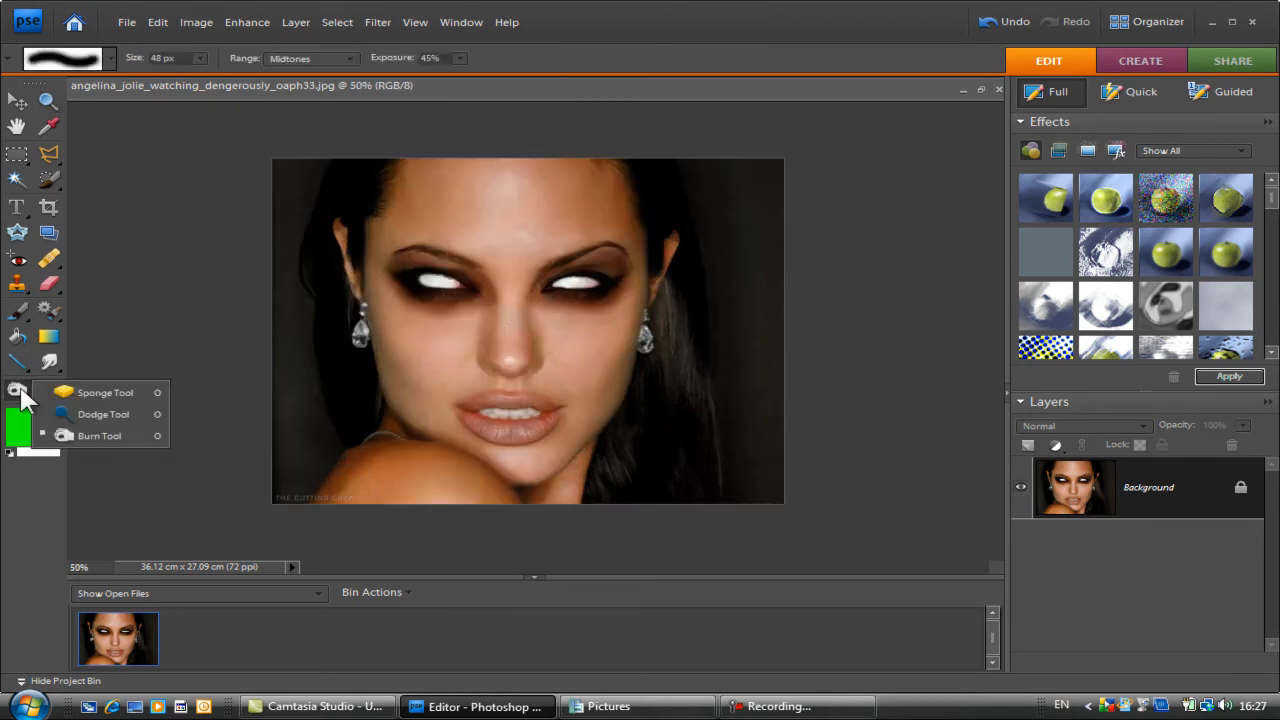
left_click(105, 393)
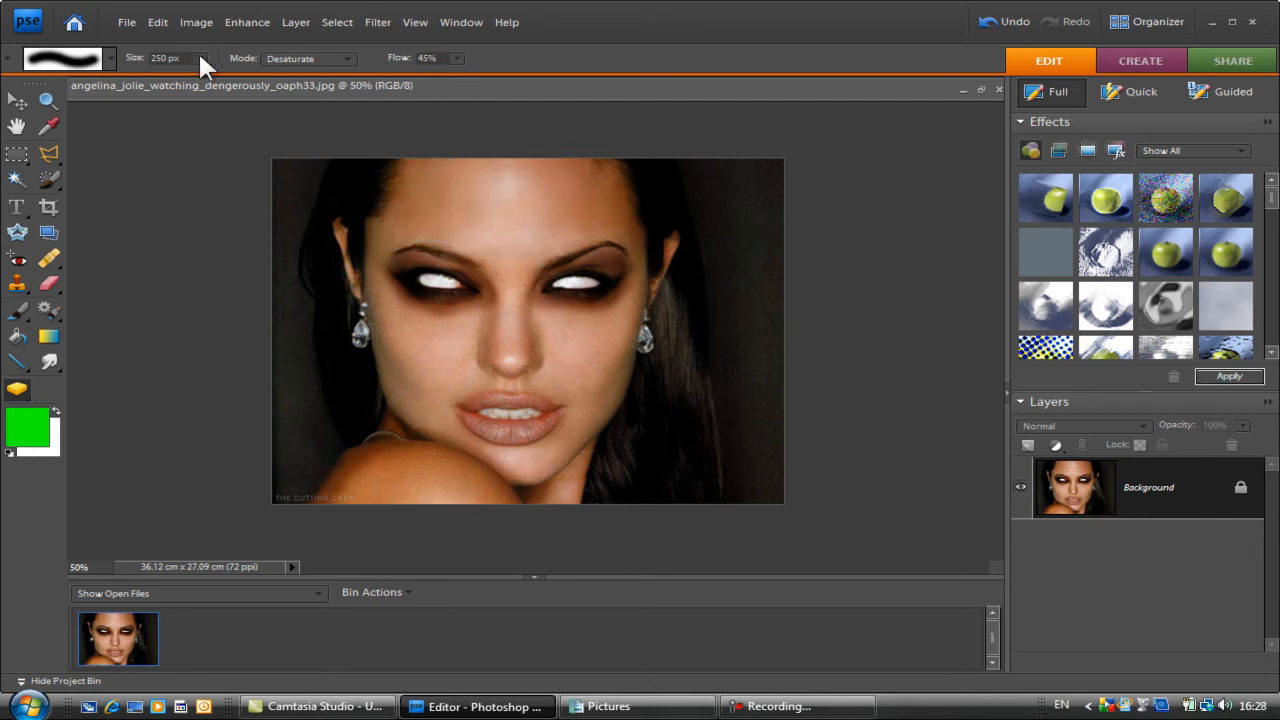
left_click_drag(197, 70, 191, 75)
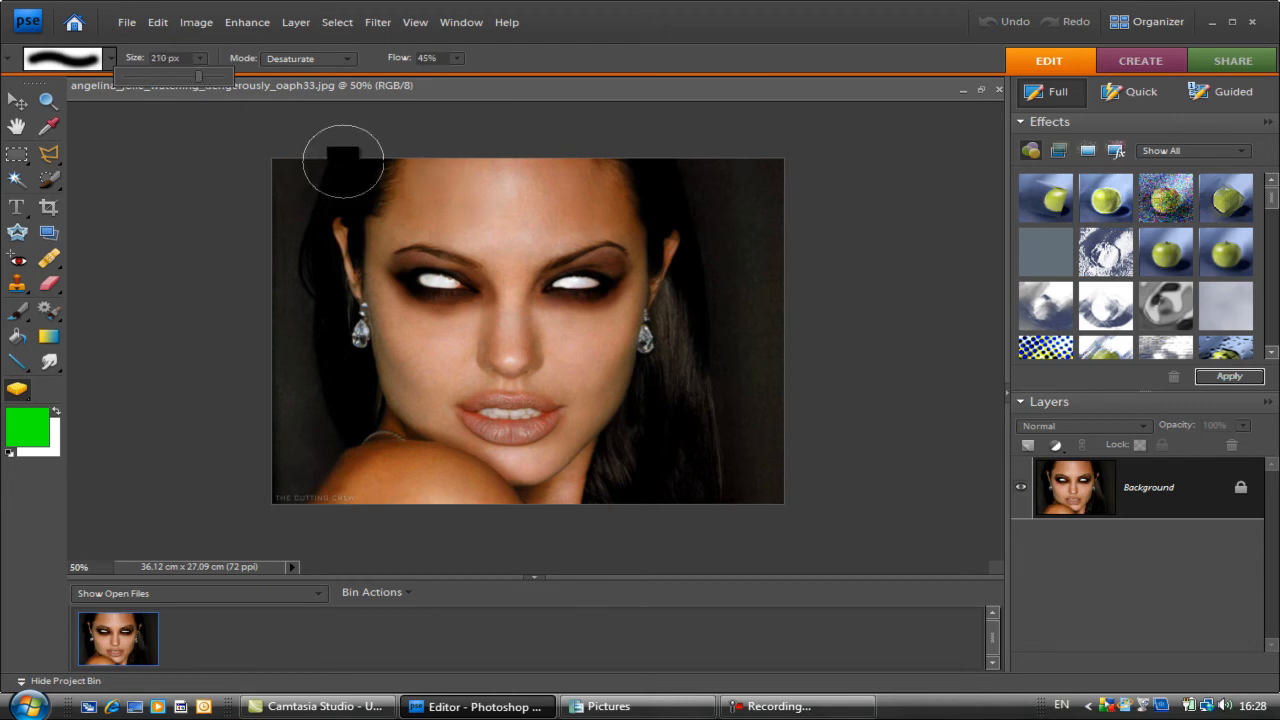
left_click(500, 210)
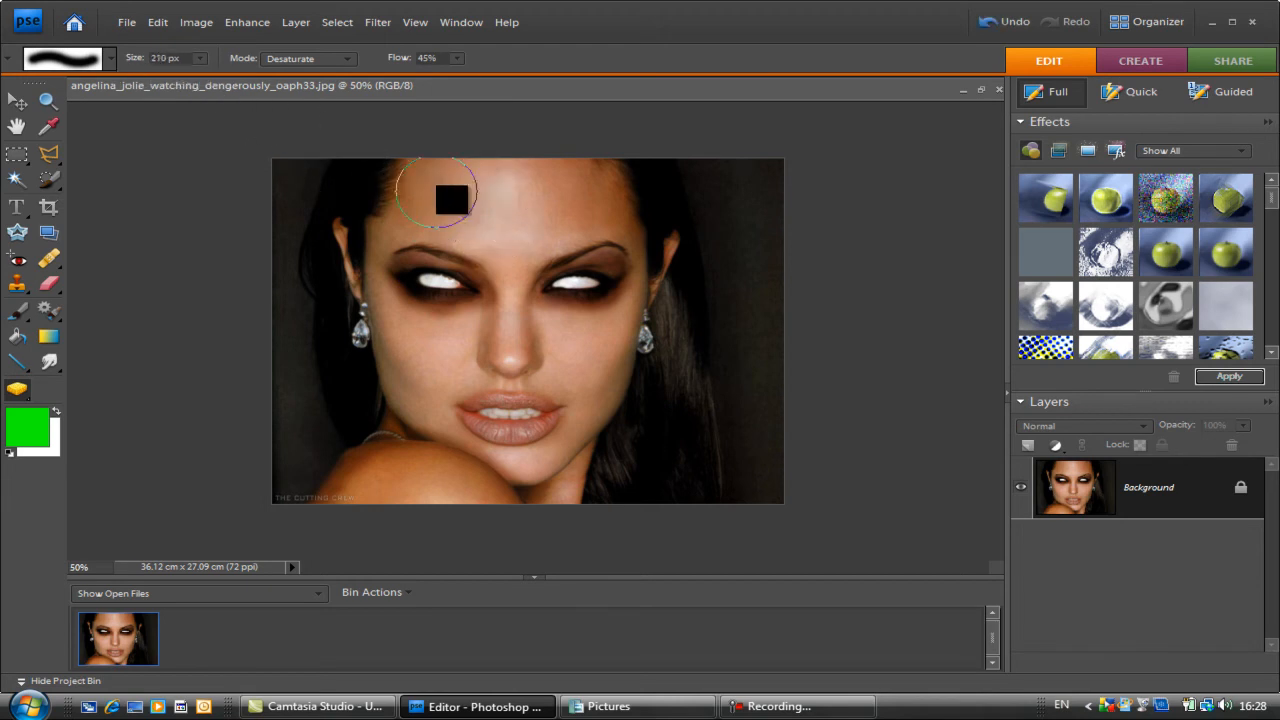
mouse_move(576, 180)
left_mouse_down()
mouse_move(615, 205)
mouse_move(503, 163)
mouse_move(634, 202)
left_mouse_up()
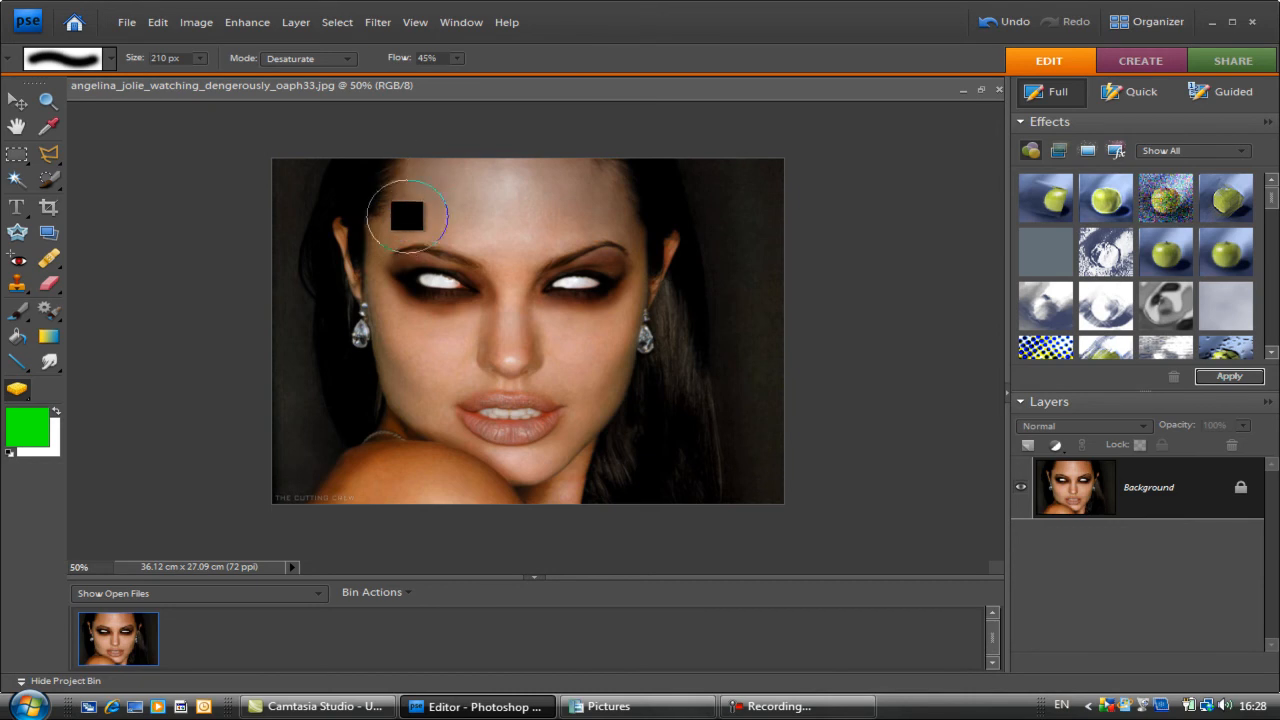
mouse_move(513, 302)
left_mouse_down()
mouse_move(516, 371)
mouse_move(478, 359)
mouse_move(488, 338)
mouse_move(430, 288)
left_mouse_up()
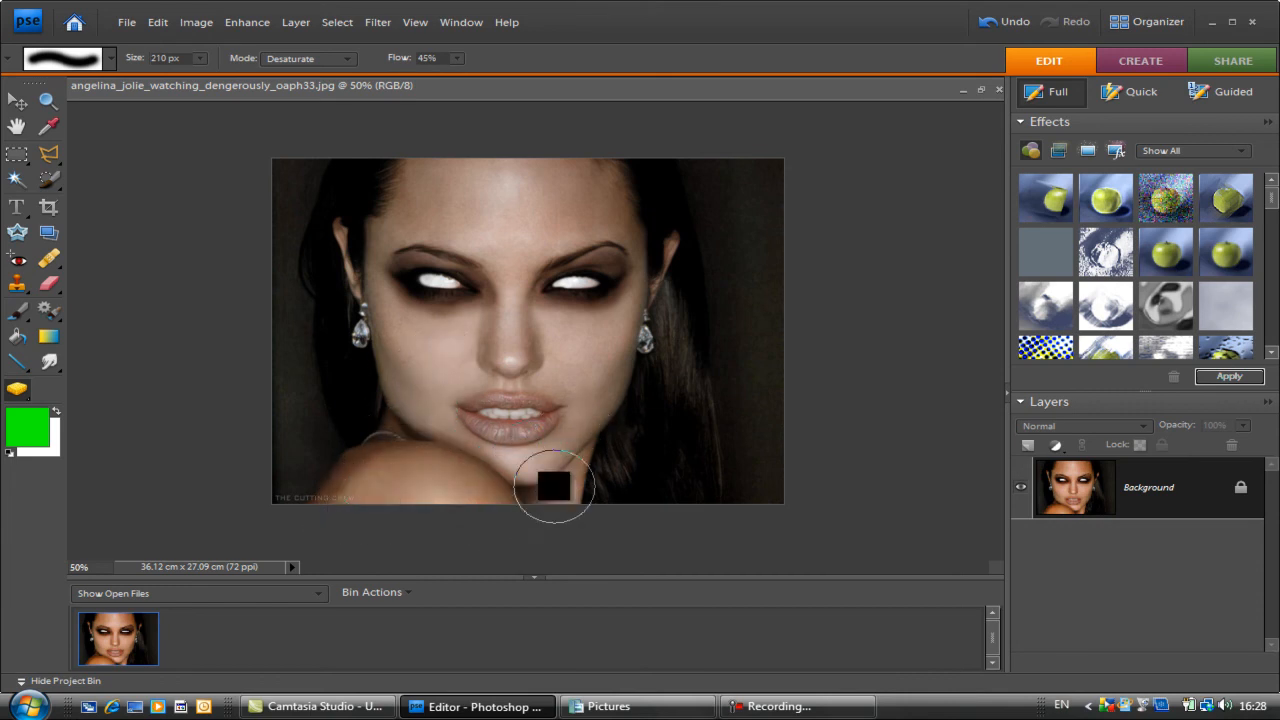
- Adjust the image's Levels with shadow input 6 and highlight input 225, and nudge the midtones slightly brighter
left_click(250, 22)
mouse_move(462, 170)
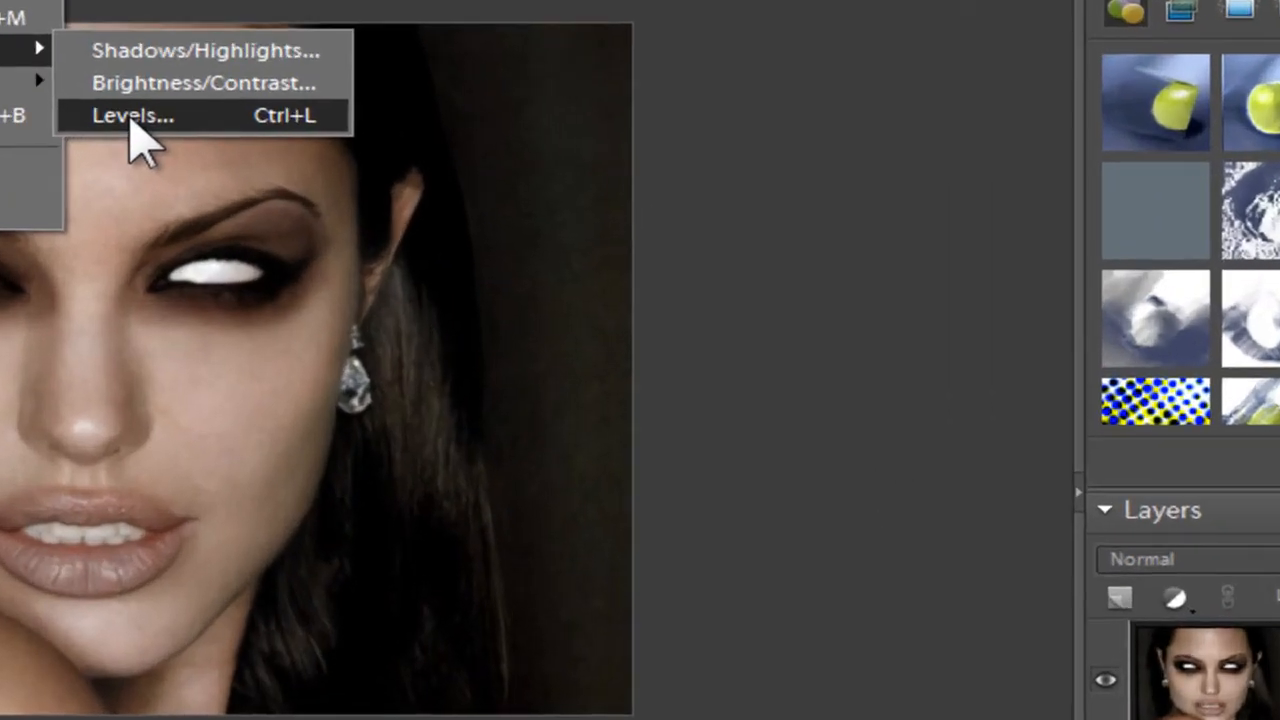
left_click(533, 205)
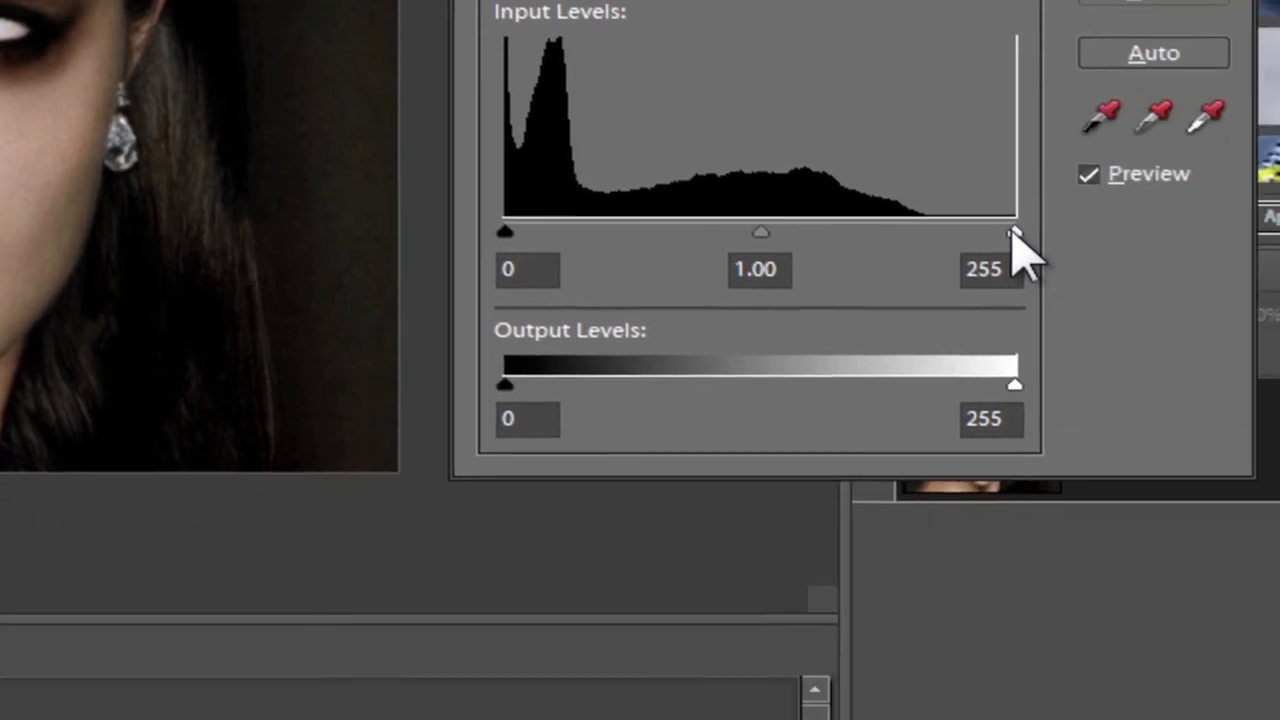
left_click_drag(1249, 475, 1244, 475)
left_click_drag(893, 118, 877, 118)
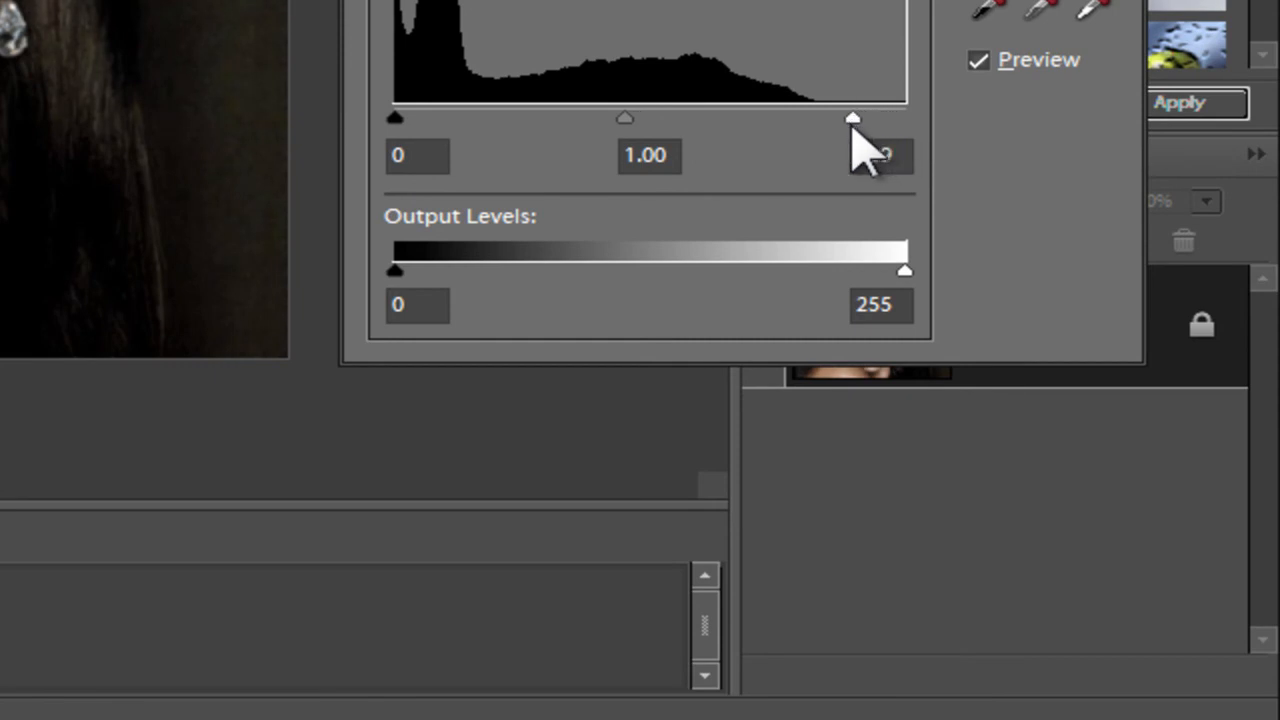
left_click_drag(396, 120, 408, 120)
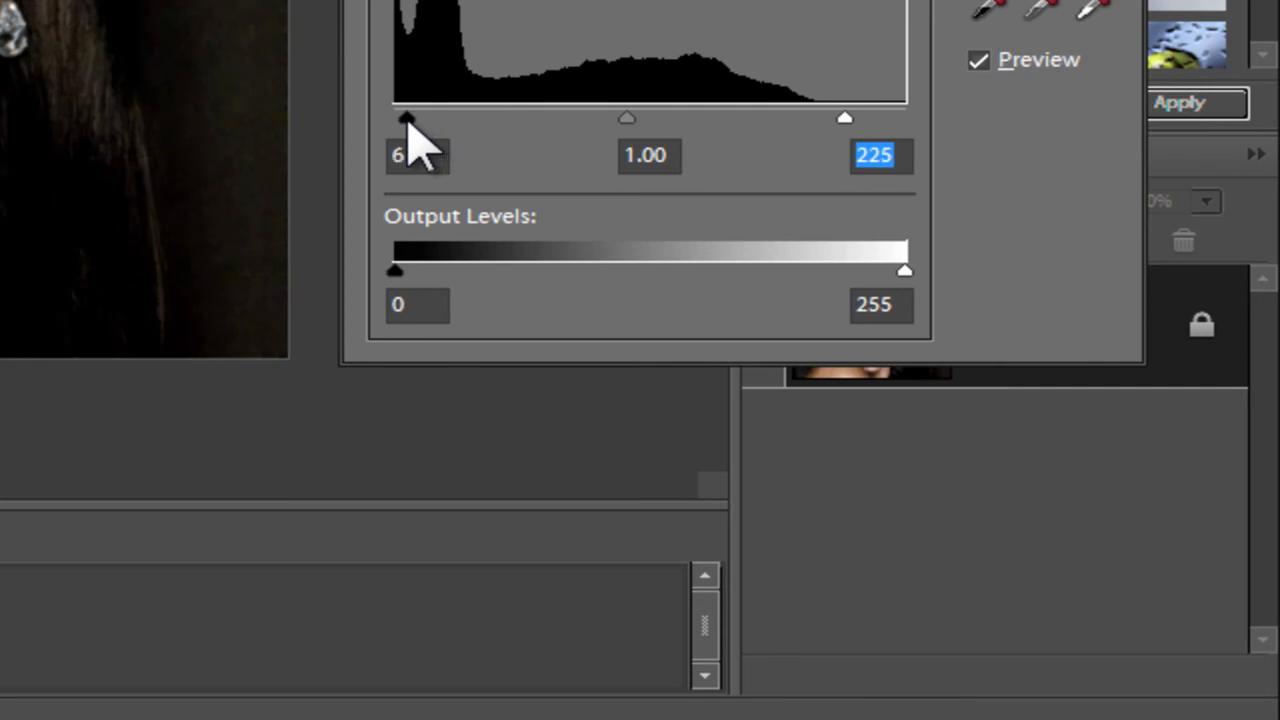
mouse_move(624, 121)
left_mouse_down()
mouse_move(606, 121)
mouse_move(617, 128)
left_mouse_up()
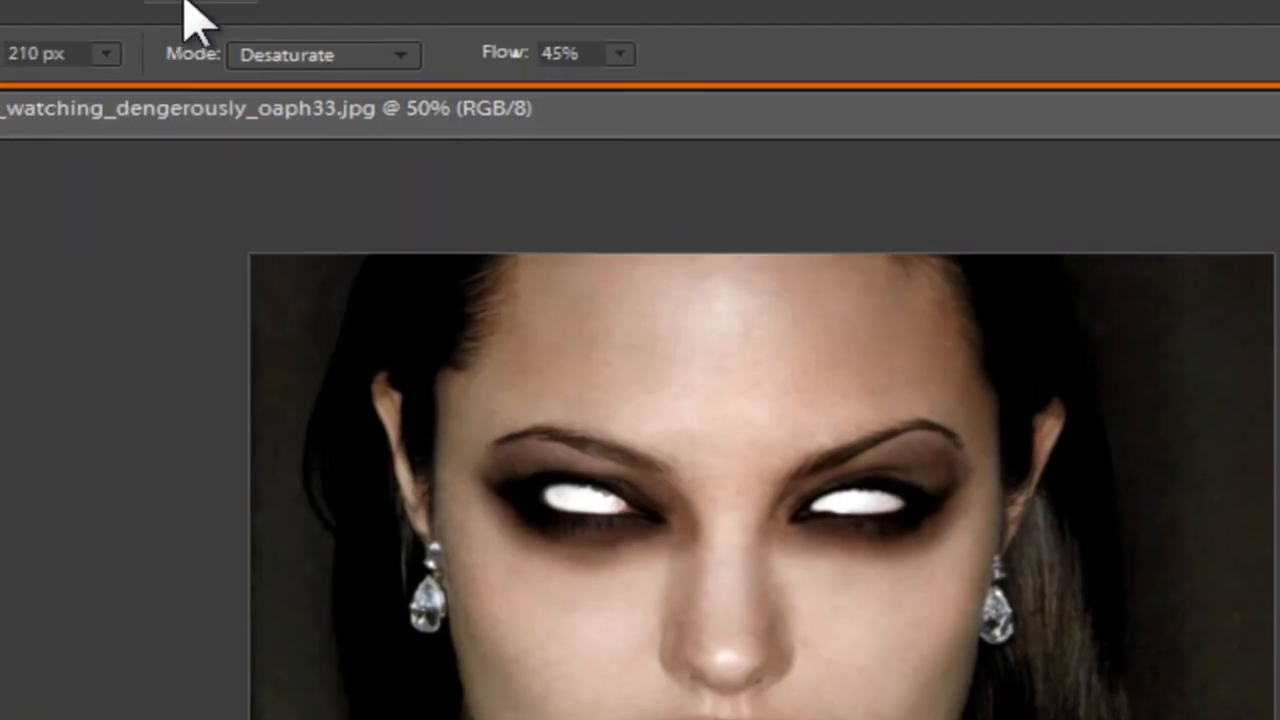
- Raise the image's contrast strongly and its brightness slightly with the Brightness/Contrast adjustment
left_click(188, 4)
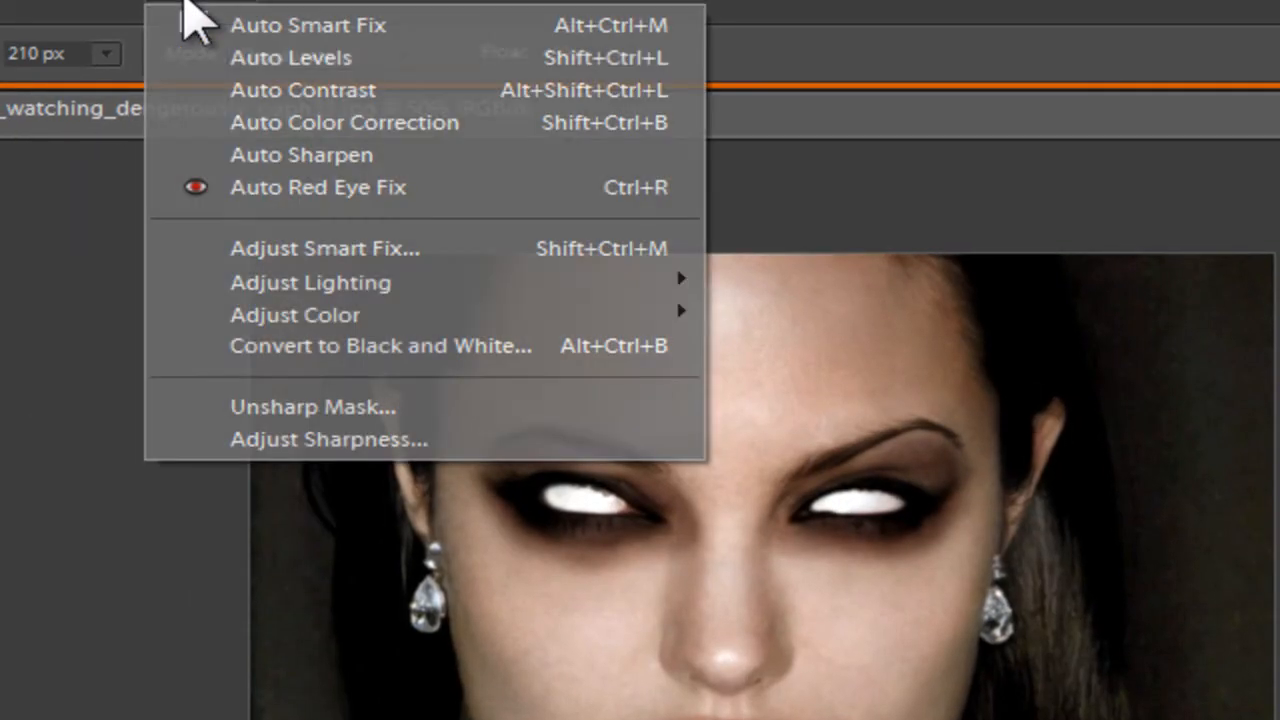
mouse_move(413, 291)
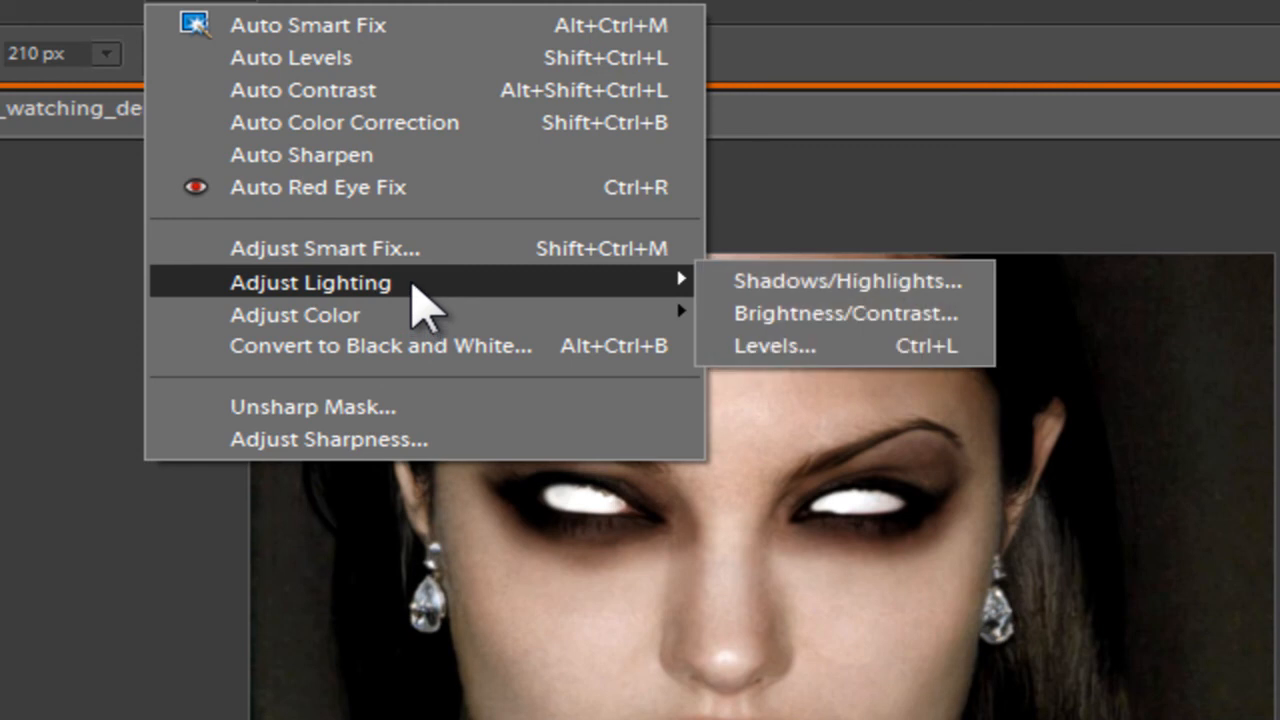
left_click(800, 312)
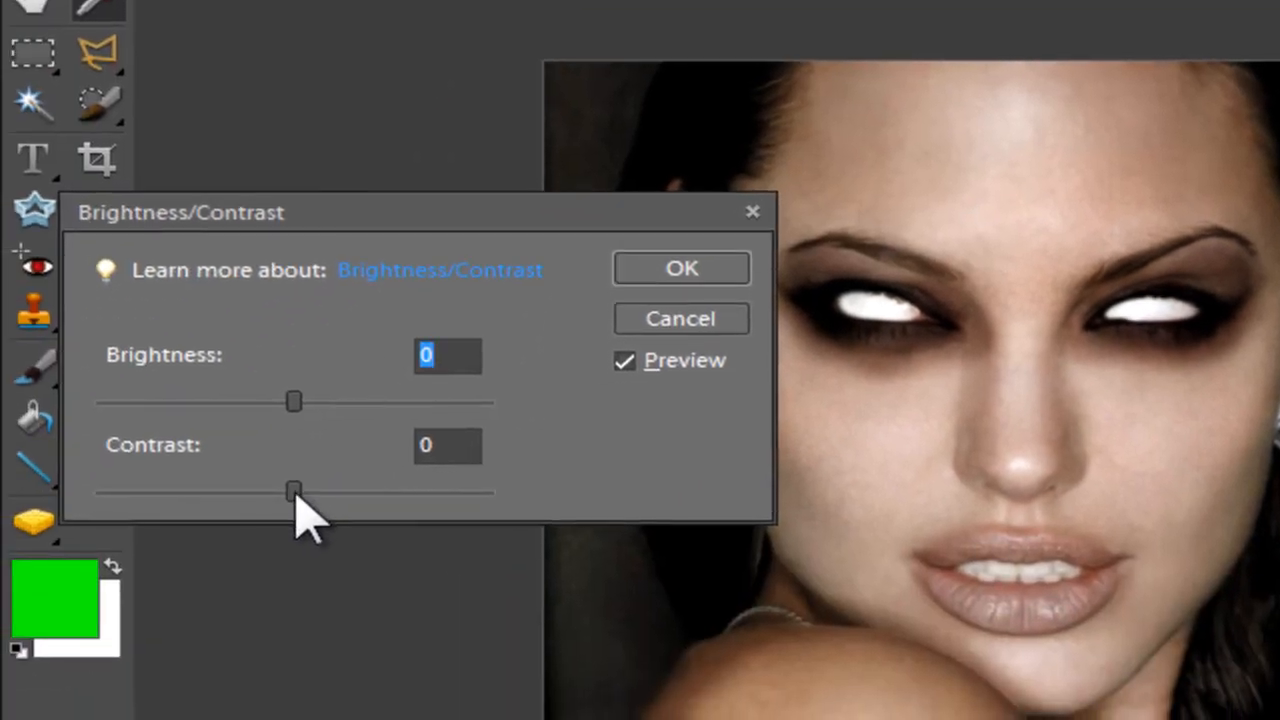
left_click_drag(296, 500, 388, 500)
left_click_drag(300, 410, 336, 410)
key("Return")
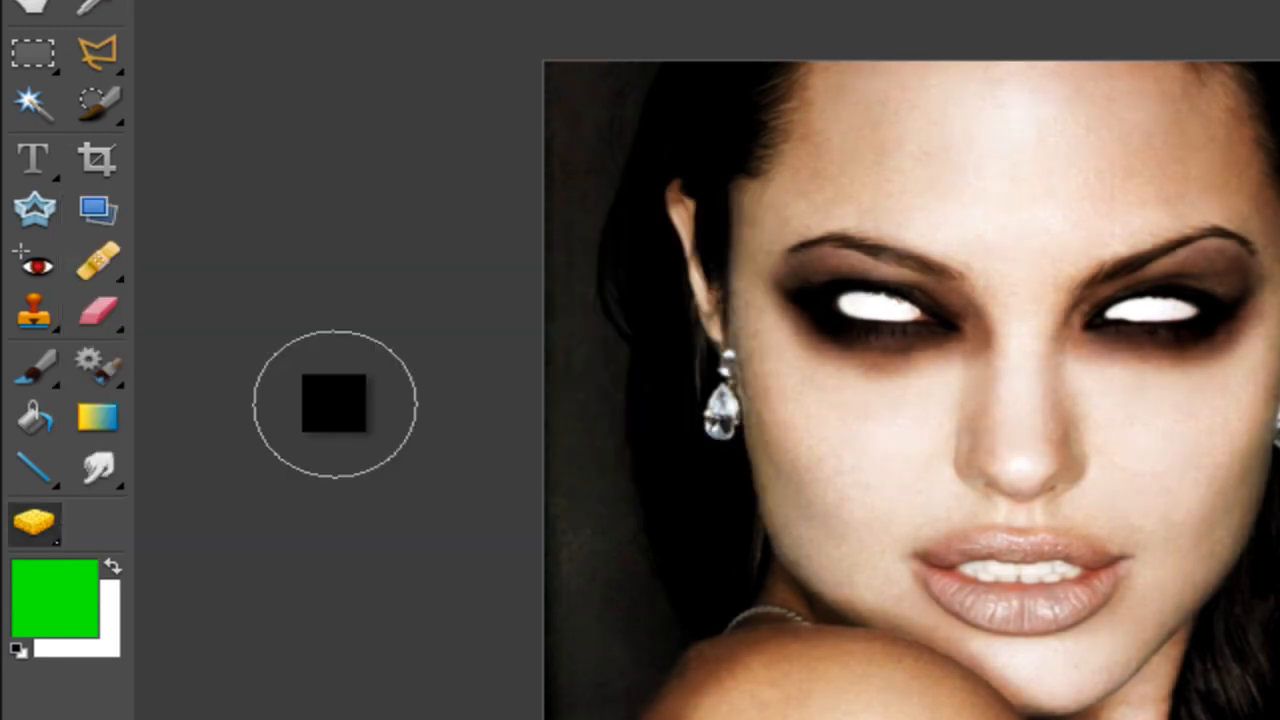
- Try a Diffuse Glow with white as the background colour, graininess 0, glow amount 3 and clear amount 15
left_click(112, 568)
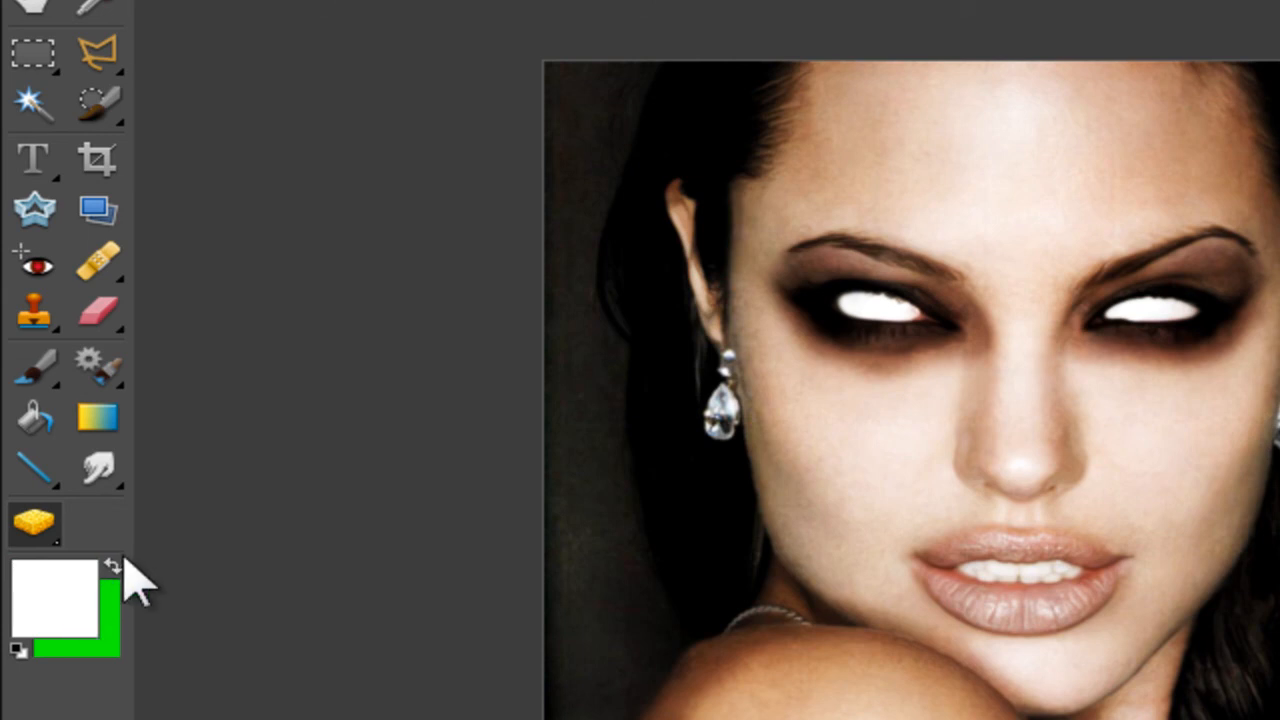
left_click(112, 568)
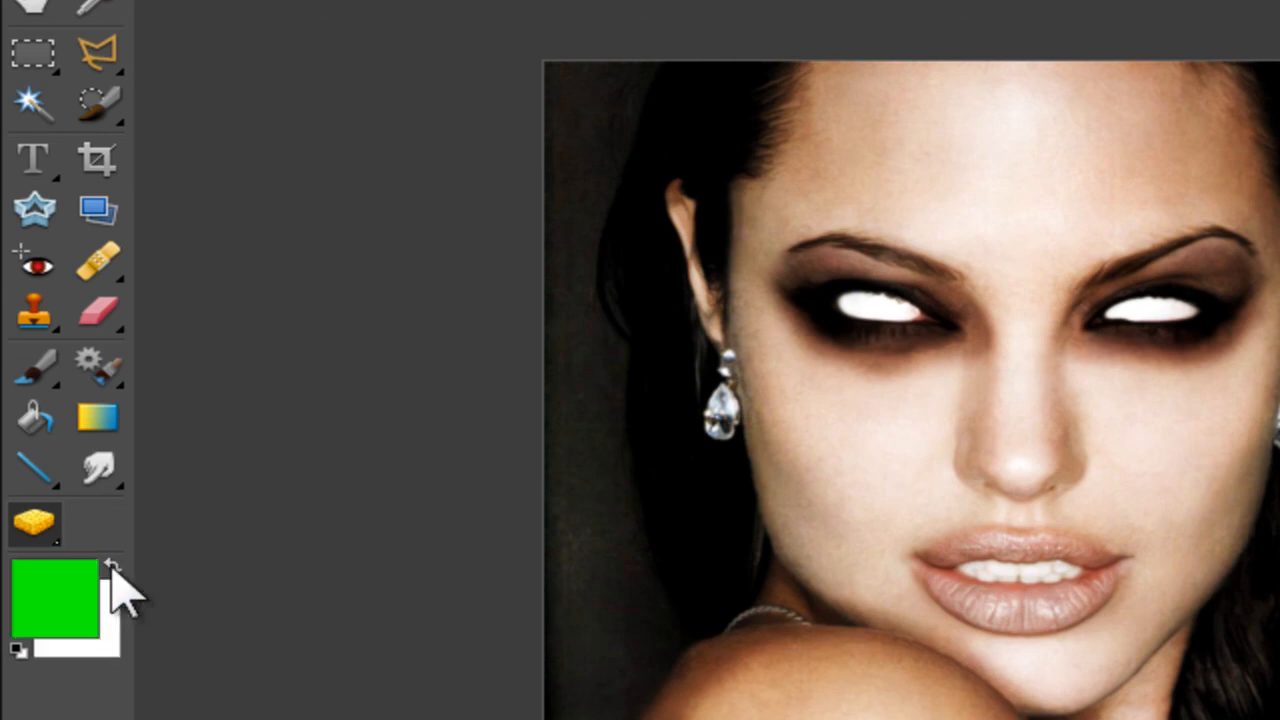
left_click(750, 0)
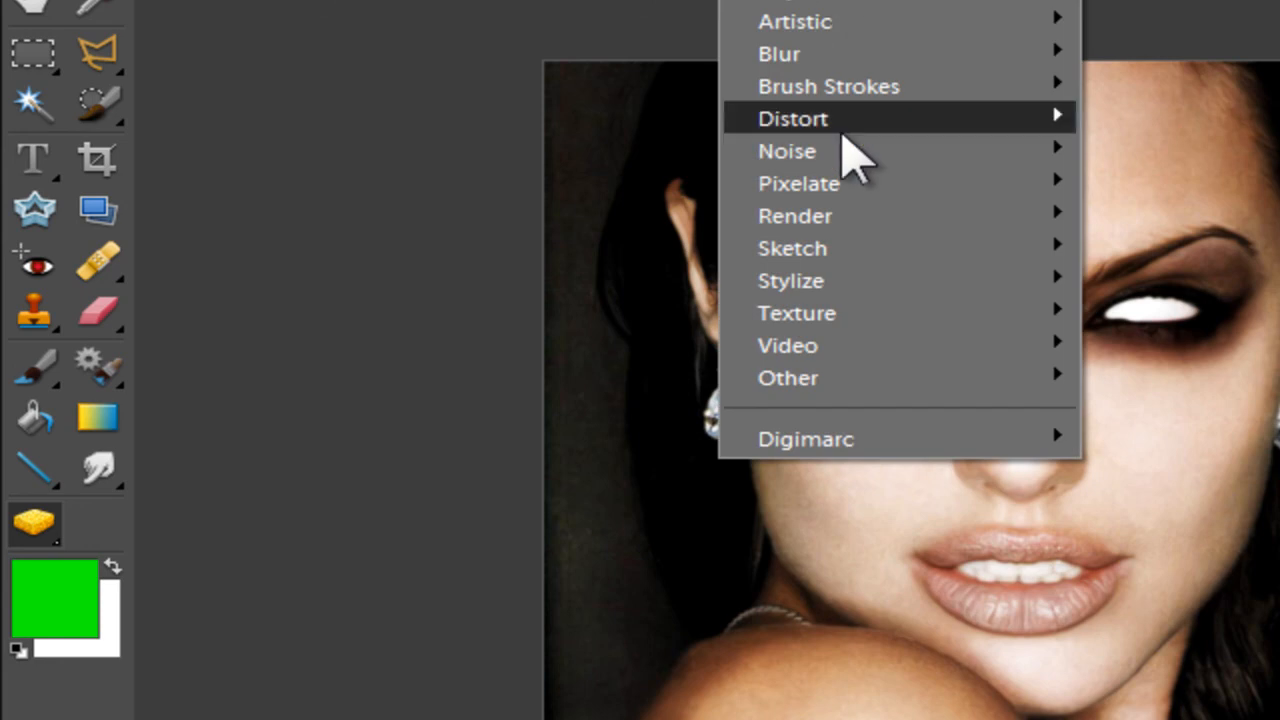
mouse_move(846, 122)
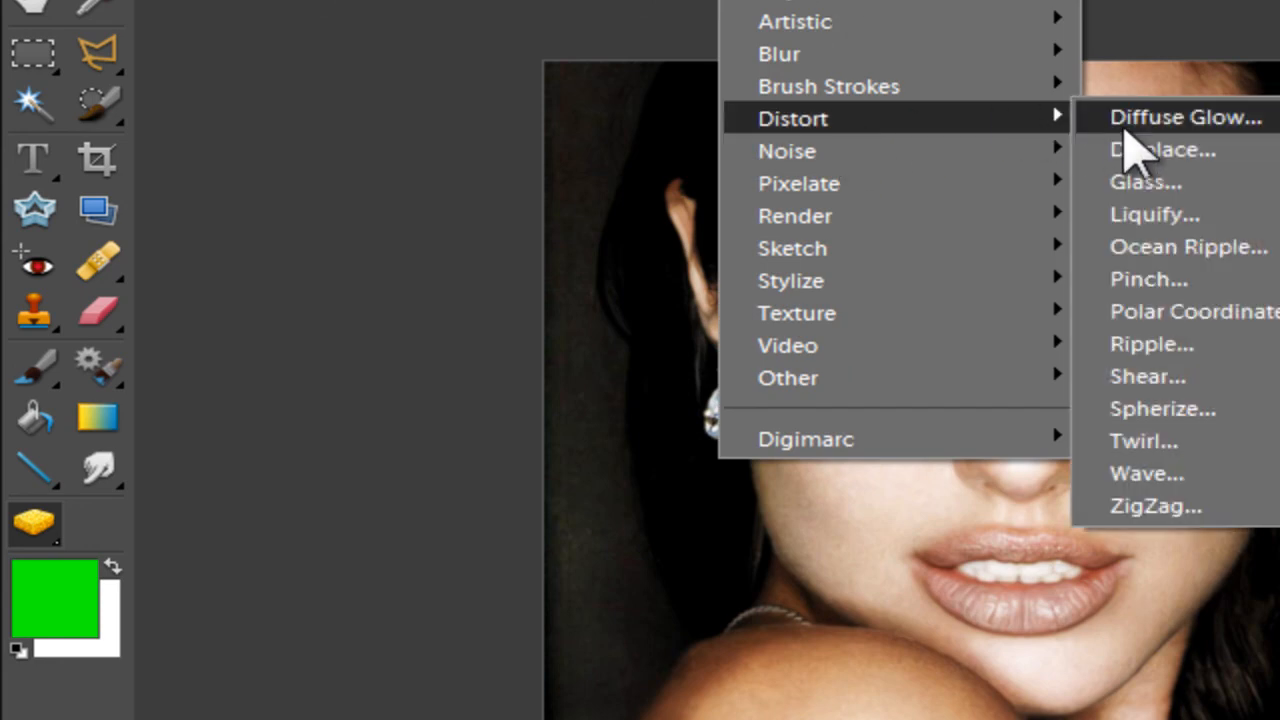
left_click(1124, 122)
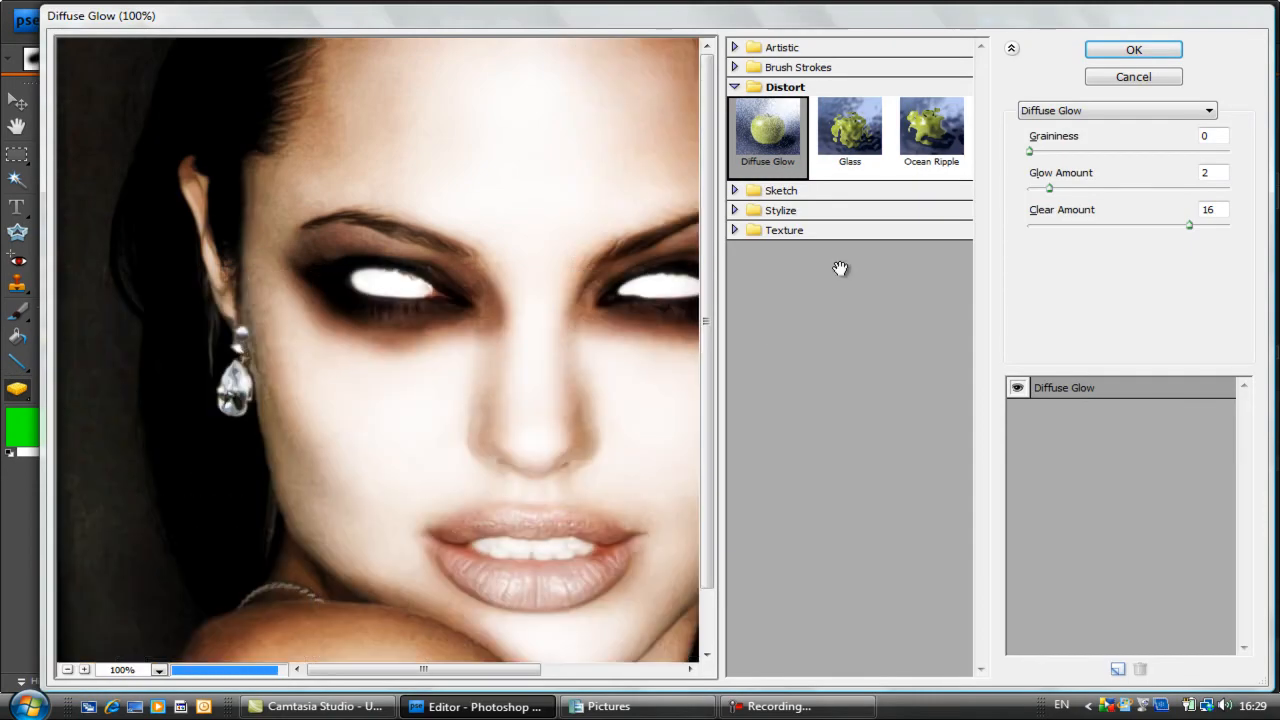
left_click_drag(540, 355, 401, 319)
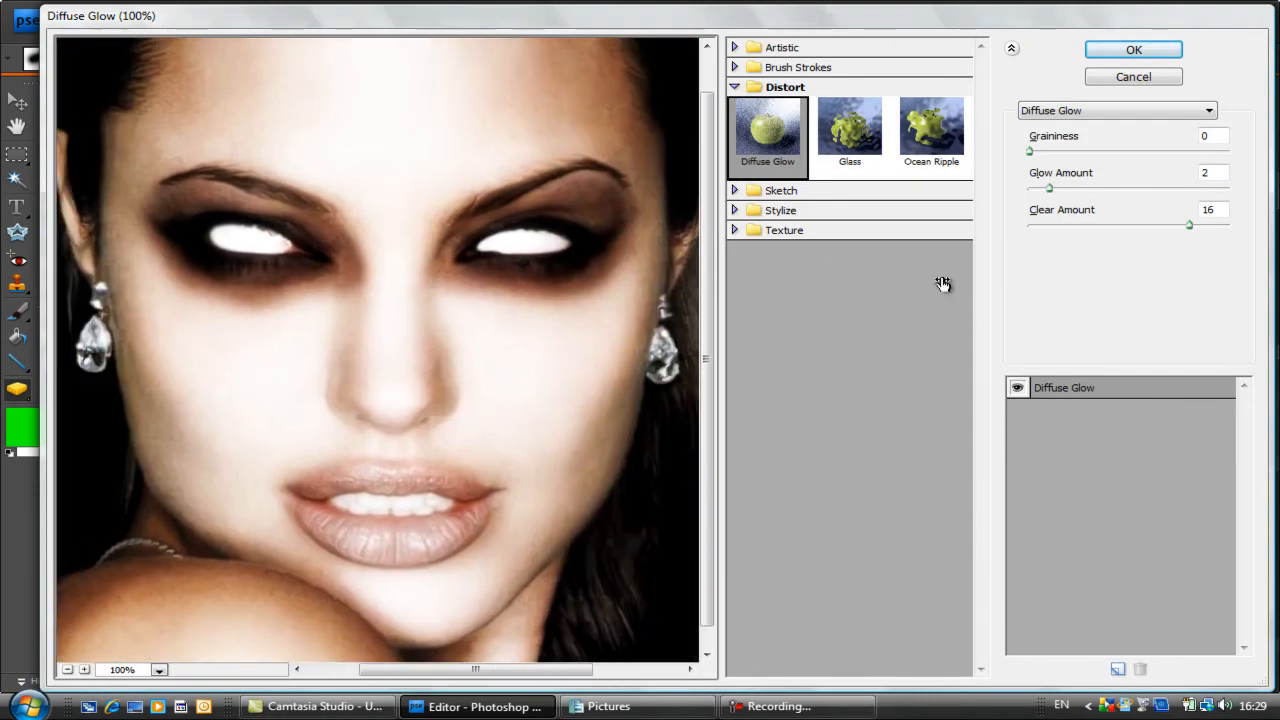
left_click_drag(1191, 225, 1182, 225)
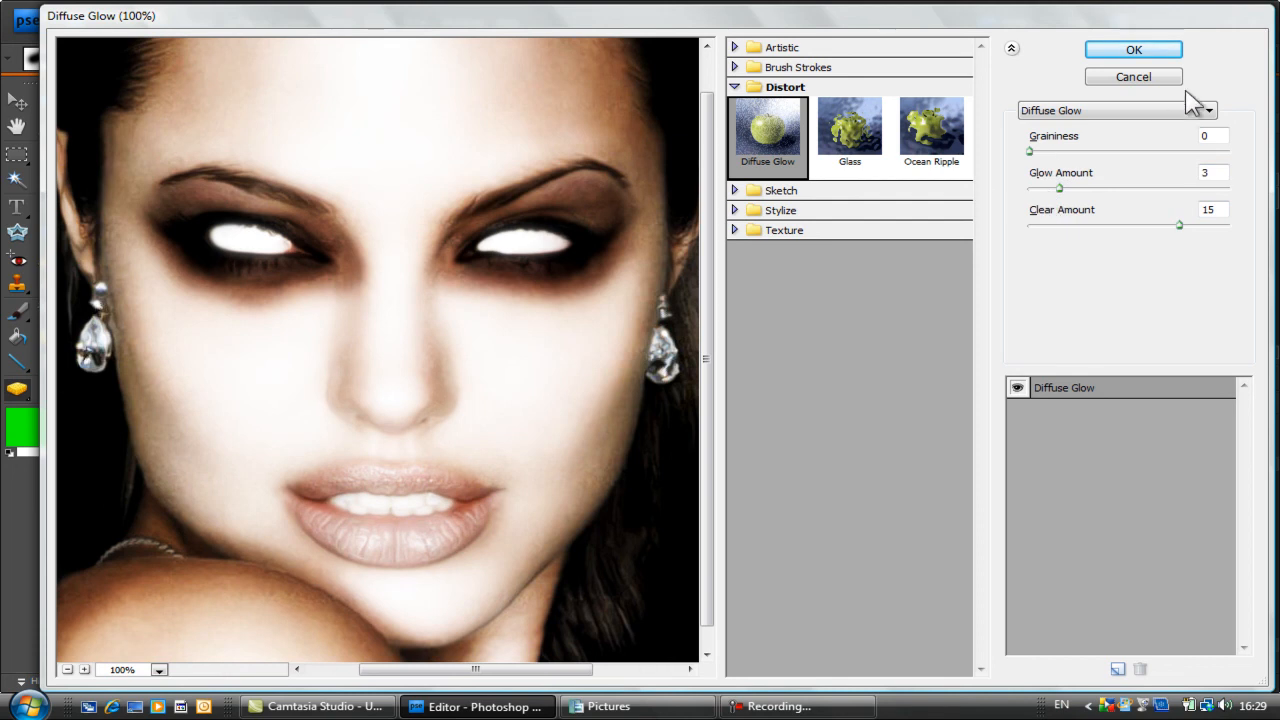
left_click(1134, 50)
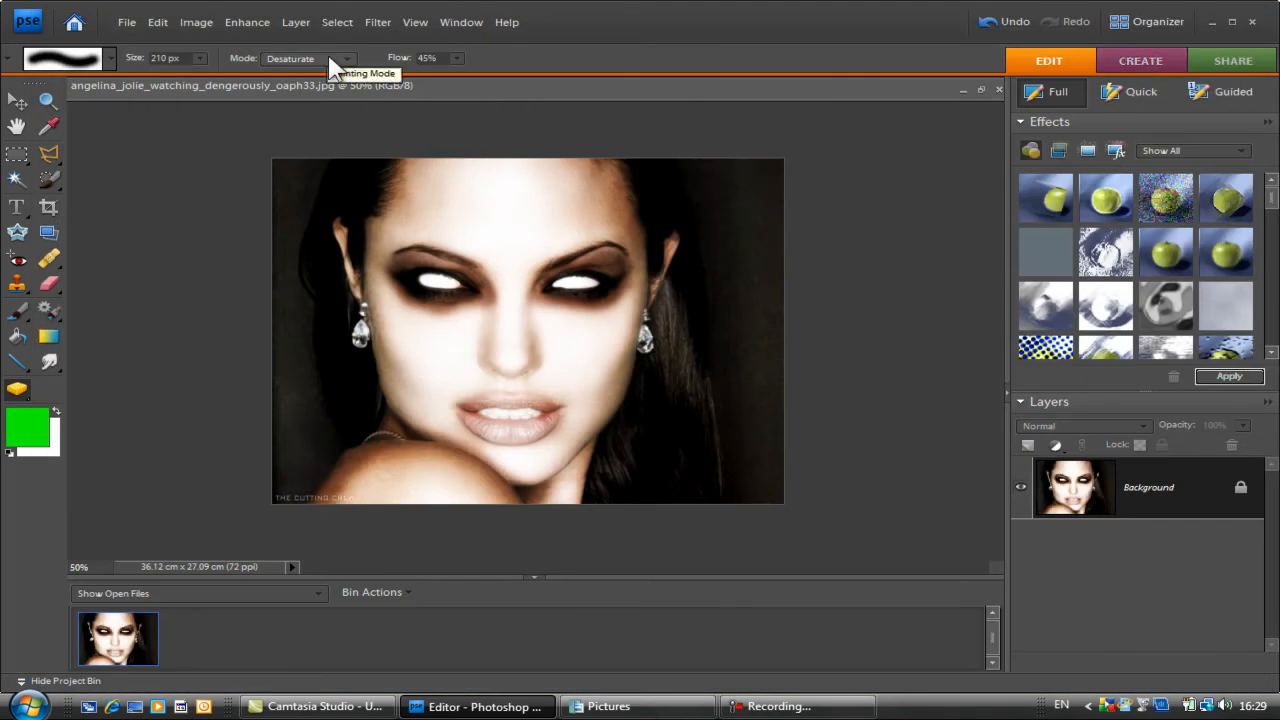
key("ctrl+z")
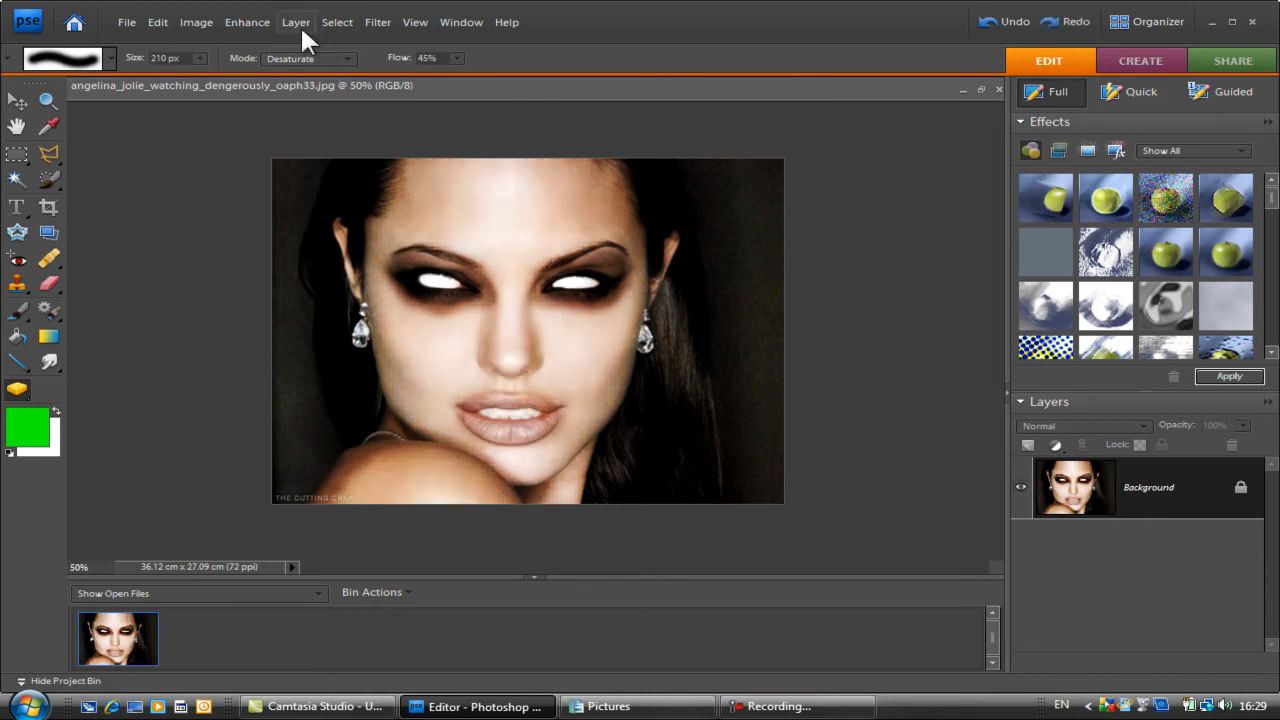
- Convert the image to black and white using the Portraits style
left_click(261, 22)
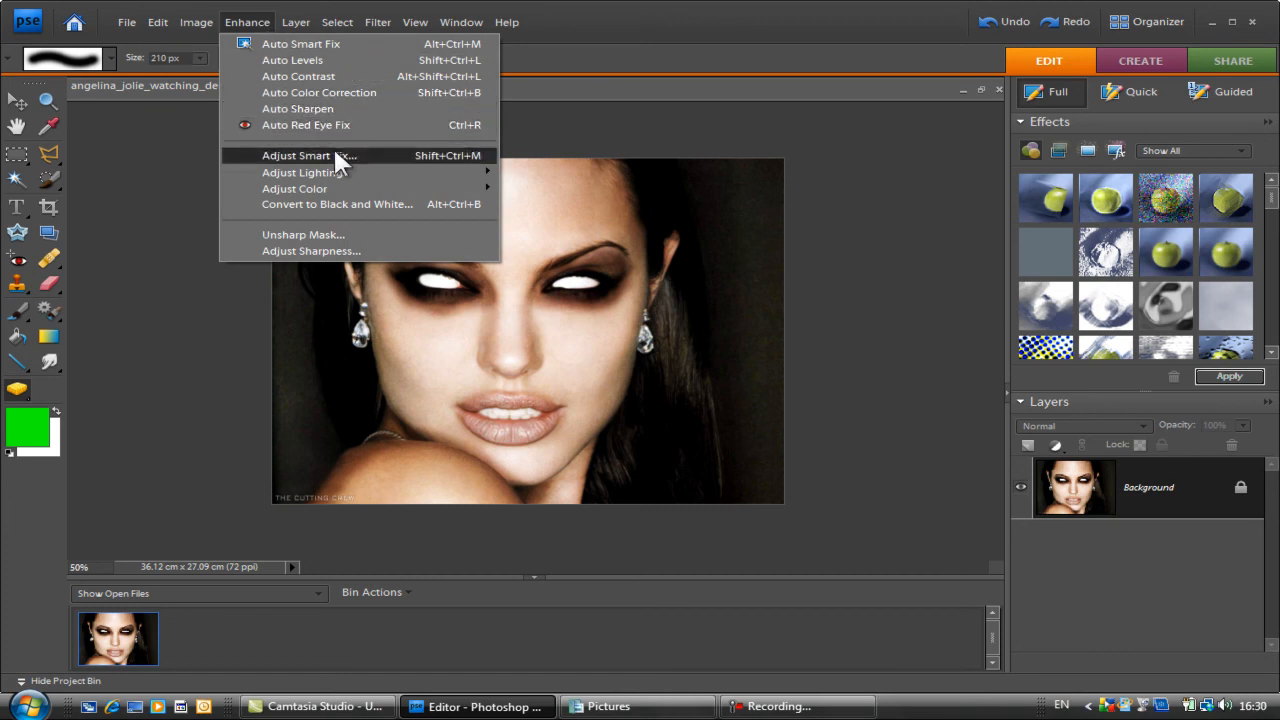
left_click(356, 205)
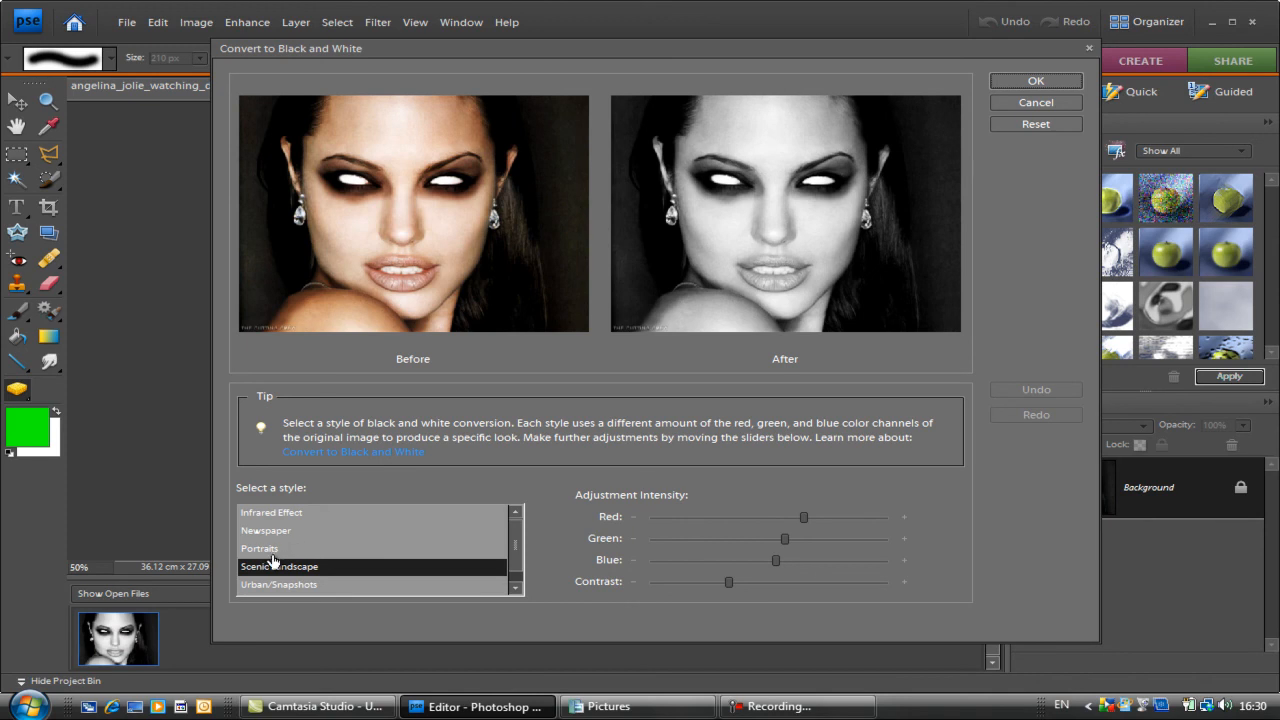
left_click(273, 550)
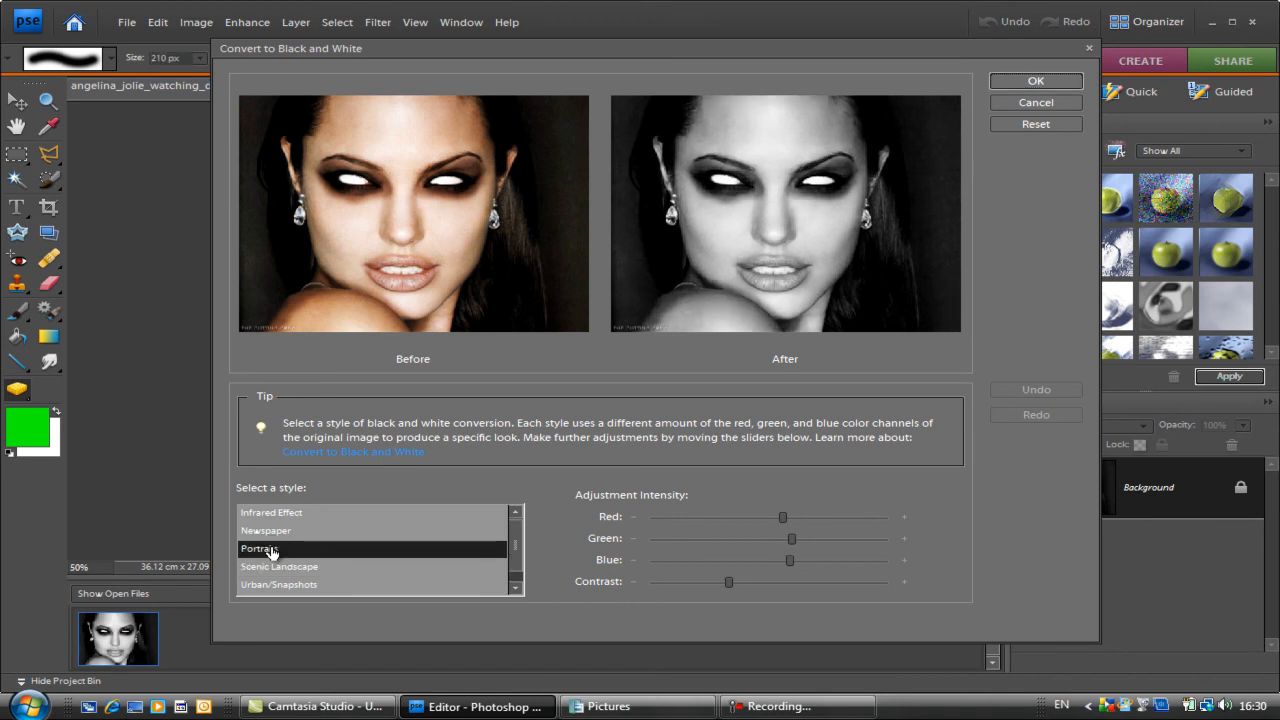
key("Return")
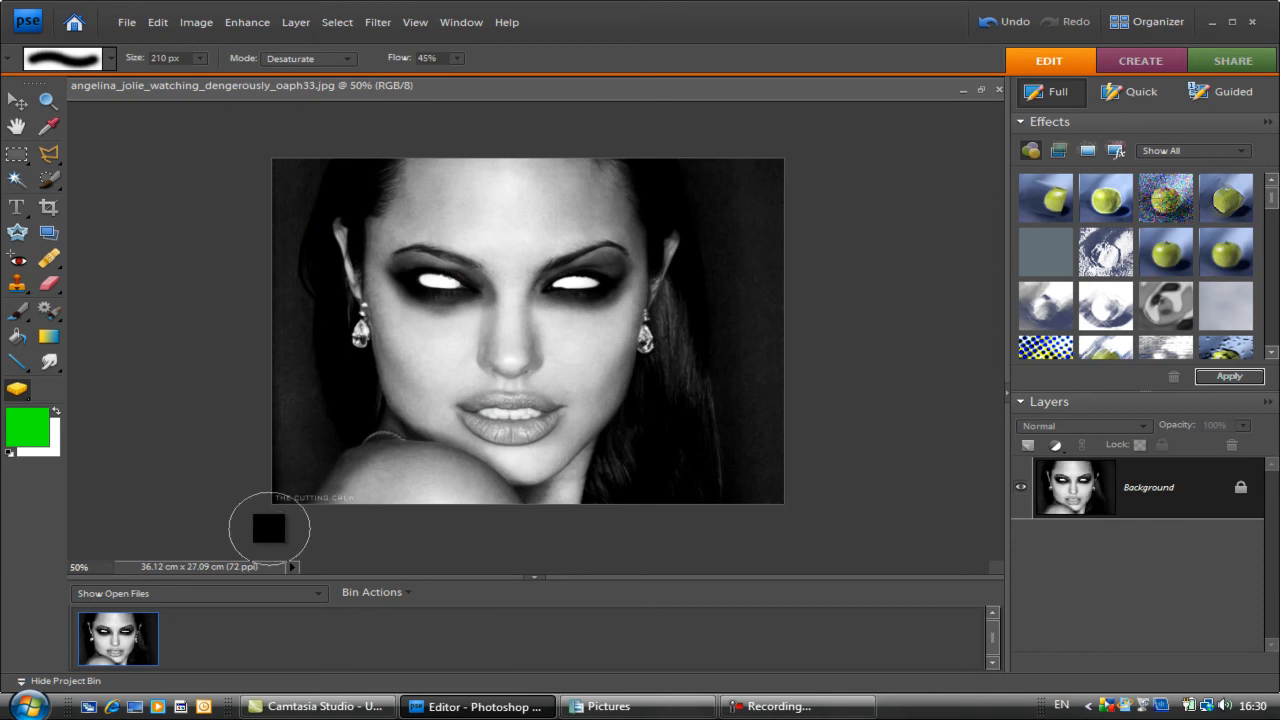
- Darken the upper and lower lips with the Burn tool at 48 px, Midtones range and 45% exposure
left_click(50, 100)
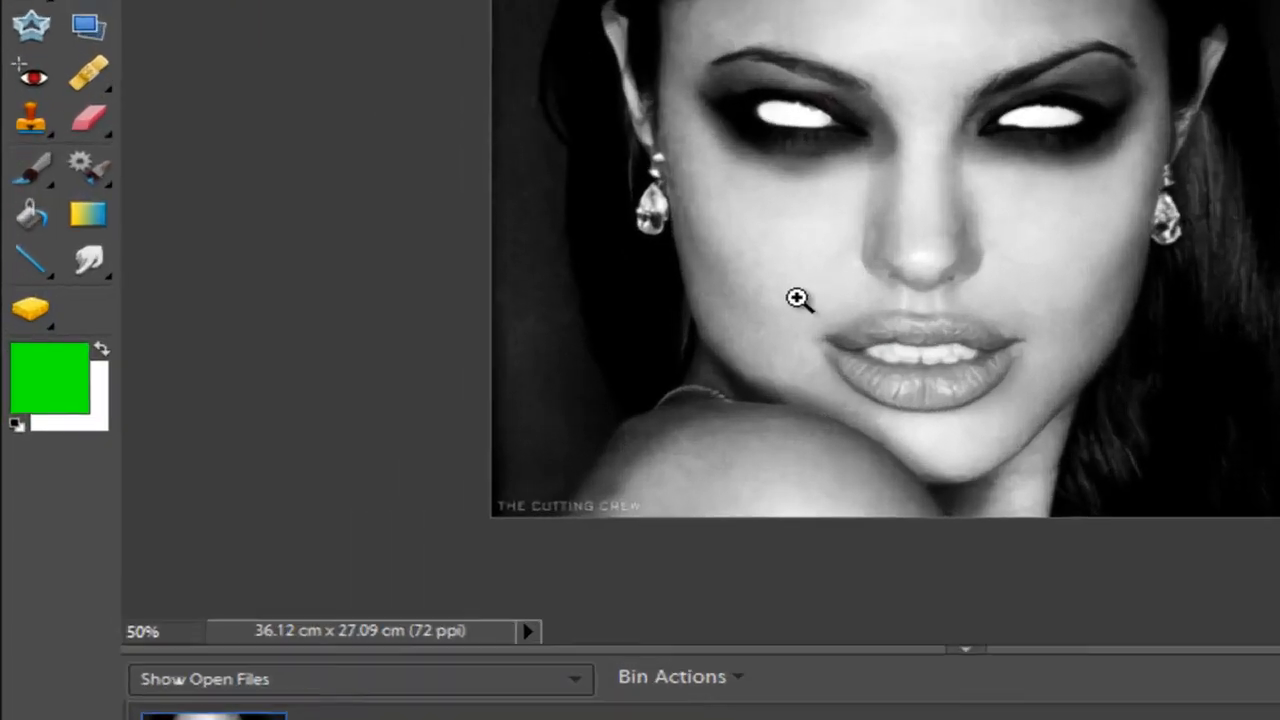
left_click_drag(456, 385, 575, 462)
left_click_drag(1137, 434, 1137, 434)
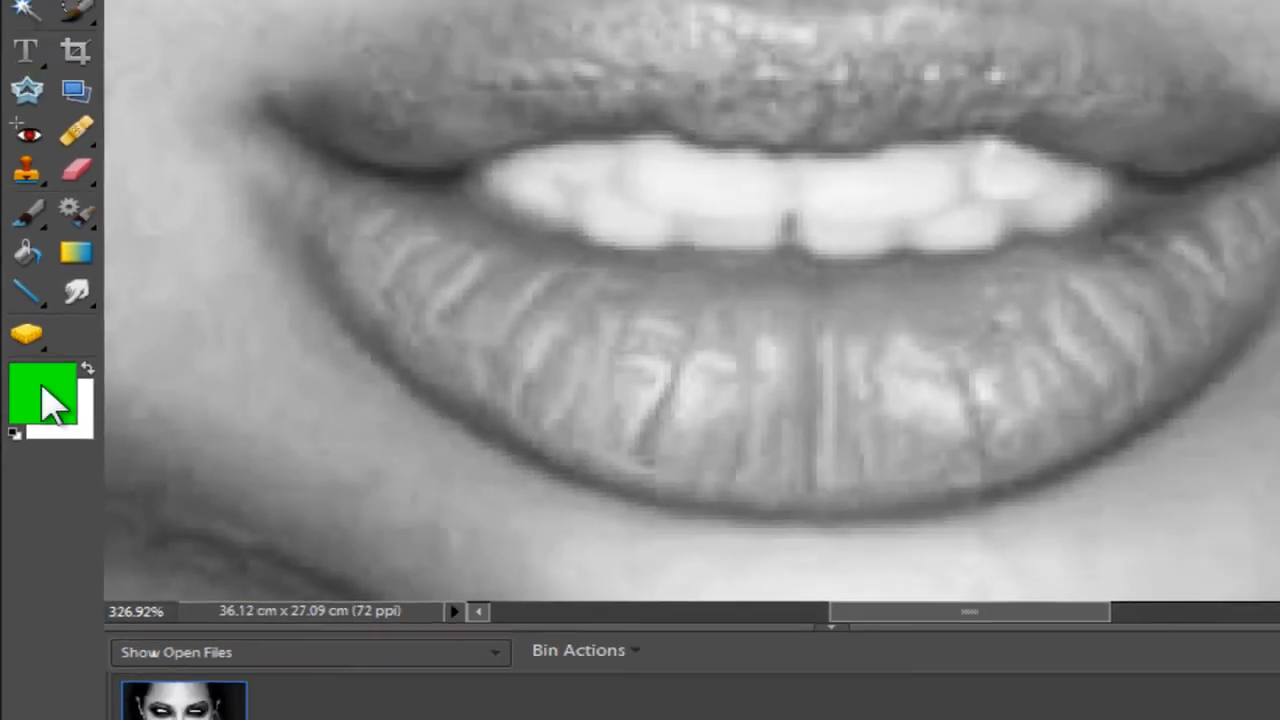
left_click(35, 292)
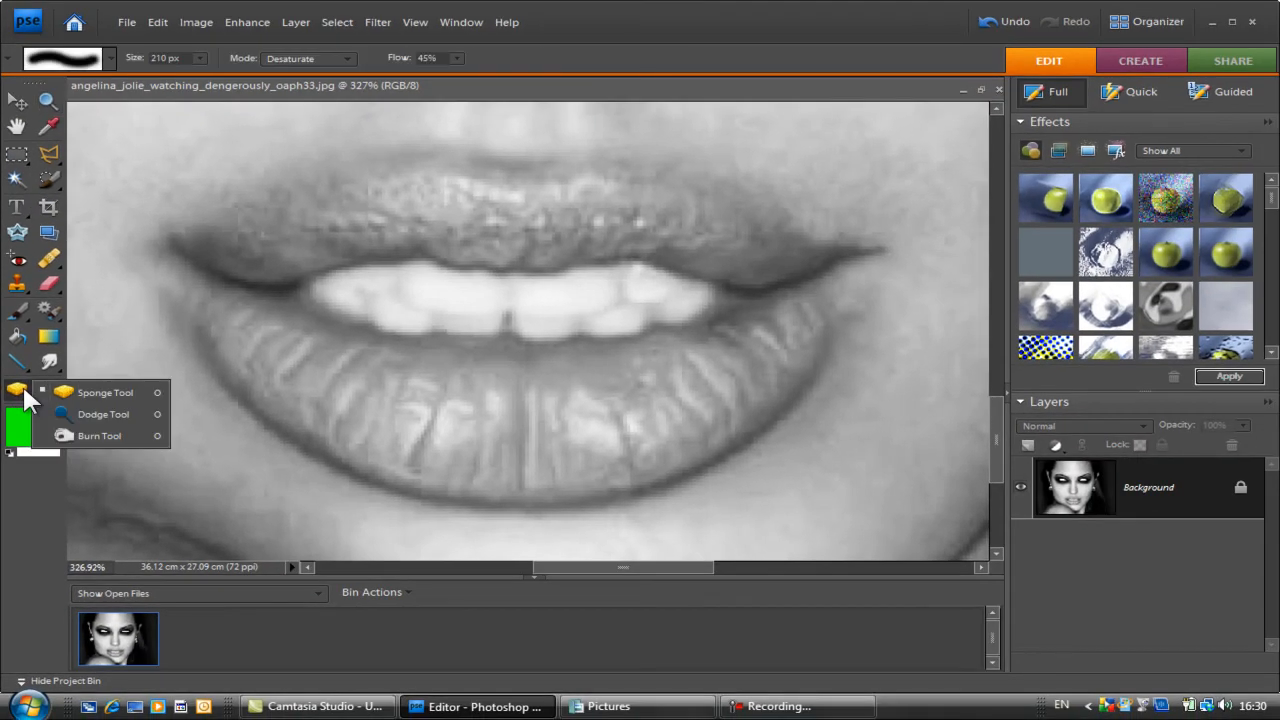
left_click(100, 436)
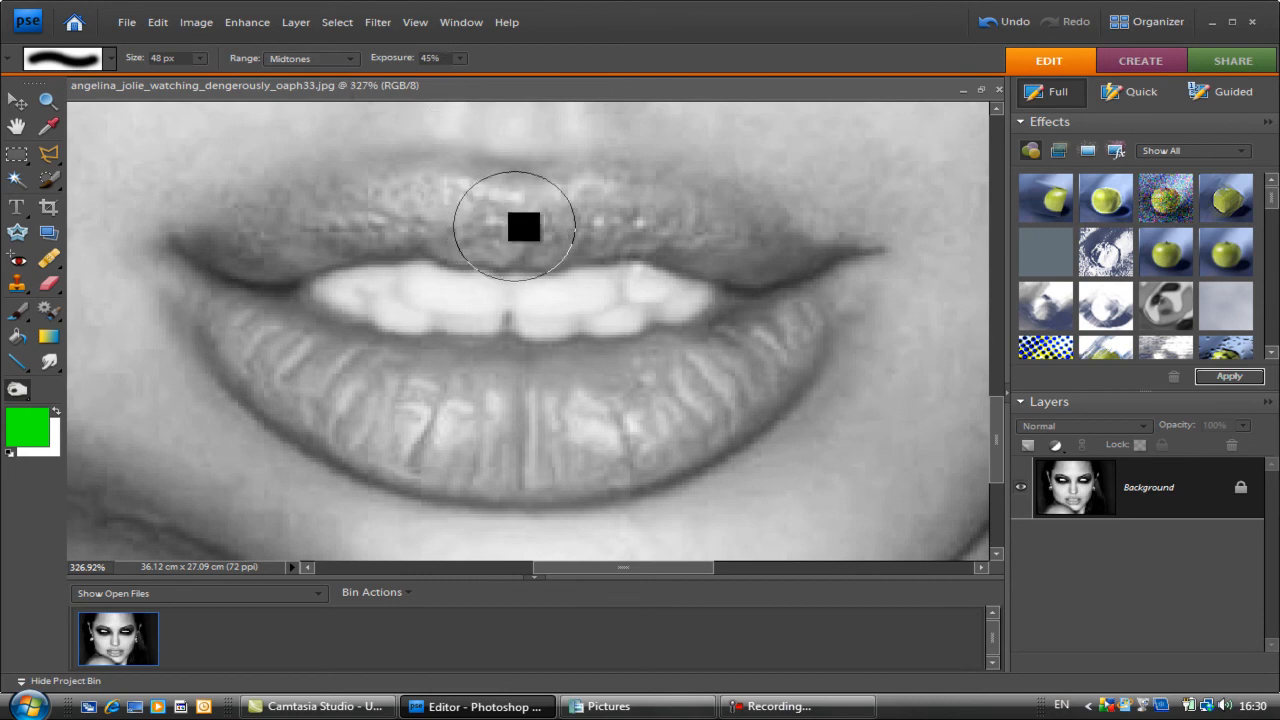
mouse_move(460, 231)
left_mouse_down()
mouse_move(304, 251)
mouse_move(312, 262)
mouse_move(235, 261)
mouse_move(371, 216)
mouse_move(605, 229)
mouse_move(772, 275)
mouse_move(744, 373)
mouse_move(769, 342)
mouse_move(623, 436)
mouse_move(686, 405)
mouse_move(629, 397)
mouse_move(533, 413)
mouse_move(531, 436)
mouse_move(565, 440)
mouse_move(396, 417)
mouse_move(536, 421)
mouse_move(304, 358)
mouse_move(253, 305)
mouse_move(391, 410)
mouse_move(312, 360)
mouse_move(404, 405)
mouse_move(513, 404)
mouse_move(337, 397)
mouse_move(382, 416)
mouse_move(546, 420)
mouse_move(487, 414)
mouse_move(530, 384)
mouse_move(445, 390)
mouse_move(501, 447)
mouse_move(602, 456)
mouse_move(421, 452)
mouse_move(477, 472)
mouse_move(662, 452)
mouse_move(606, 459)
mouse_move(632, 428)
mouse_move(757, 362)
mouse_move(710, 367)
mouse_move(750, 355)
mouse_move(827, 285)
mouse_move(757, 260)
mouse_move(717, 227)
mouse_move(477, 208)
mouse_move(504, 214)
mouse_move(452, 211)
mouse_move(302, 256)
mouse_move(327, 237)
mouse_move(205, 275)
left_mouse_up()
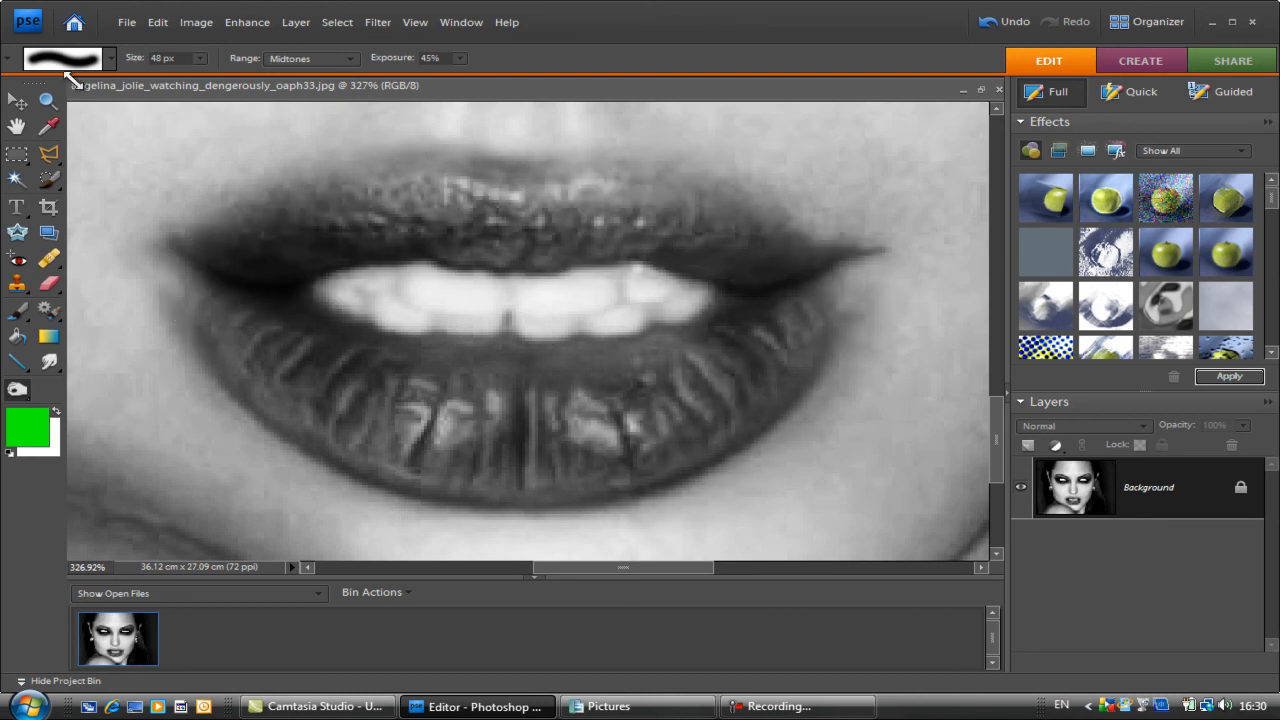
left_click(47, 100)
left_click(277, 225, "alt")
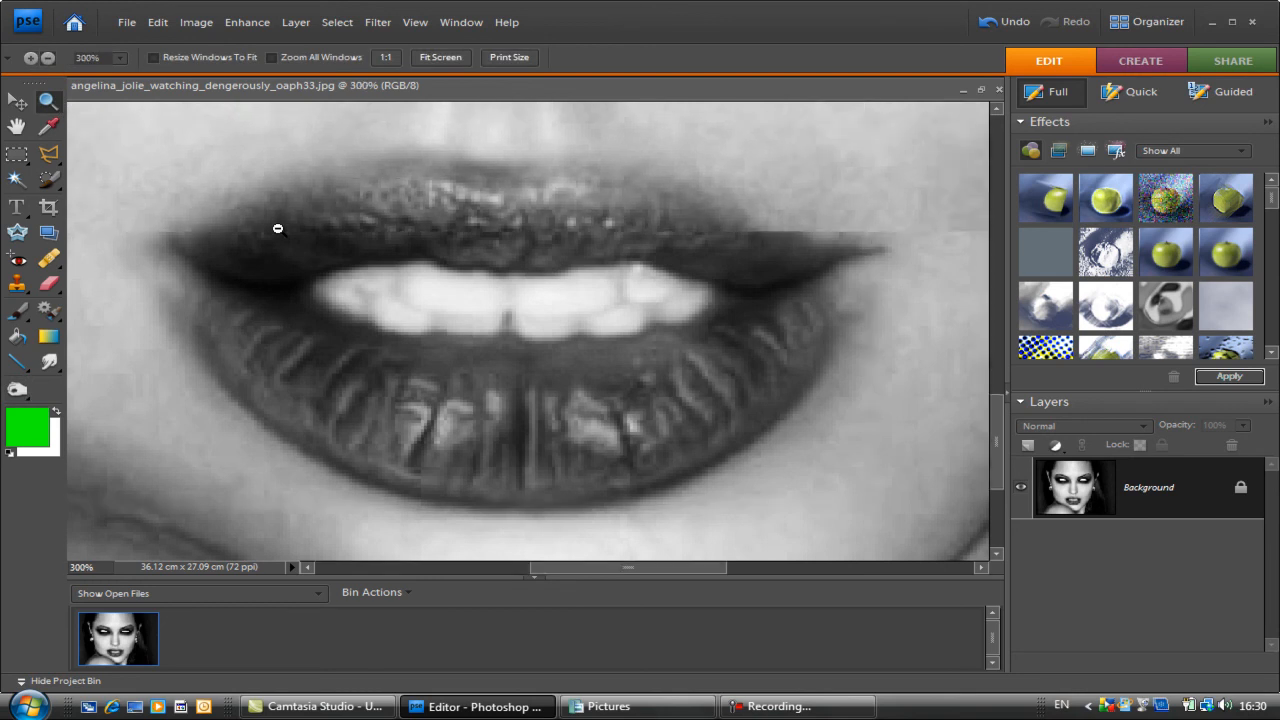
left_click(277, 225, "alt")
left_click(277, 225, "alt")
left_click(277, 225, "alt")
left_click(277, 228, "alt")
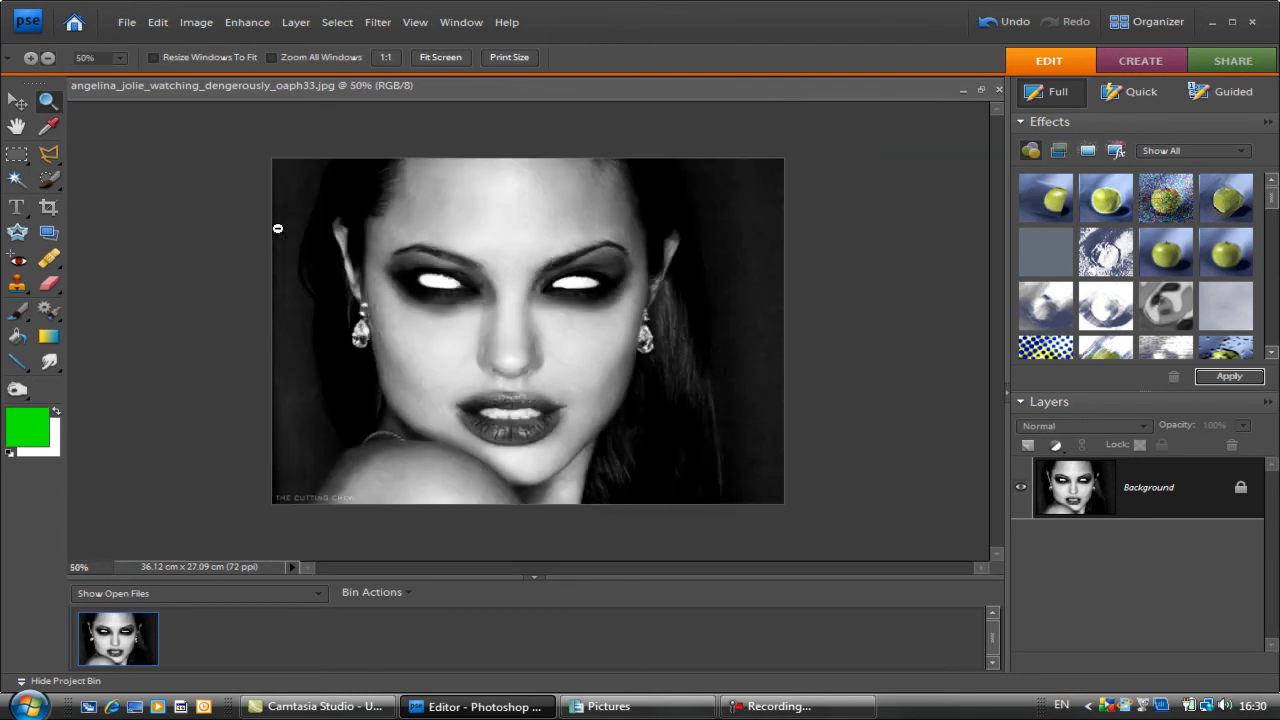